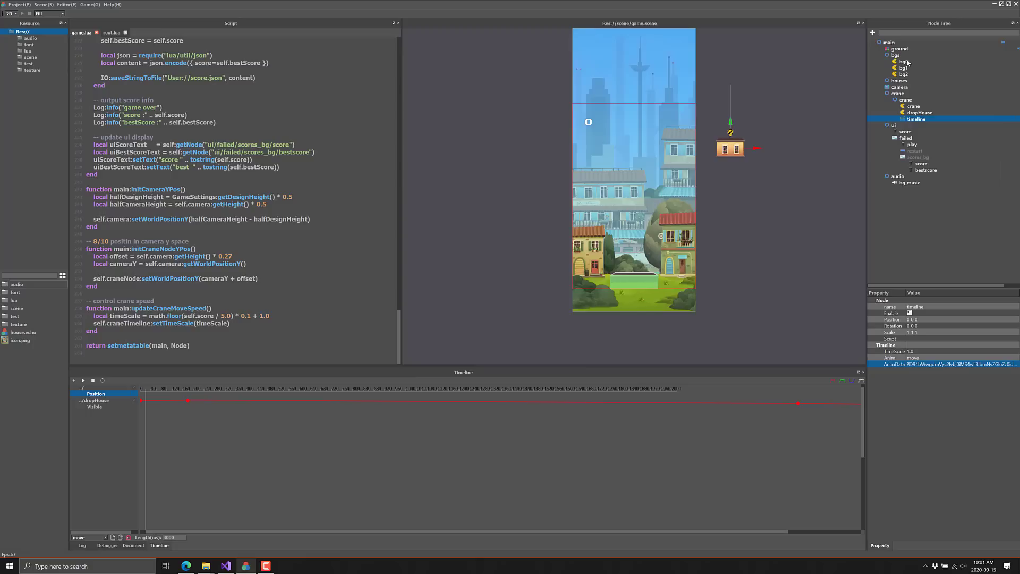
# Select the inner crane node, slide it along its X axis, then select the ground node to view its Box2DBody.
pyautogui.moveTo(209, 345); pyautogui.dragTo(96, 32)
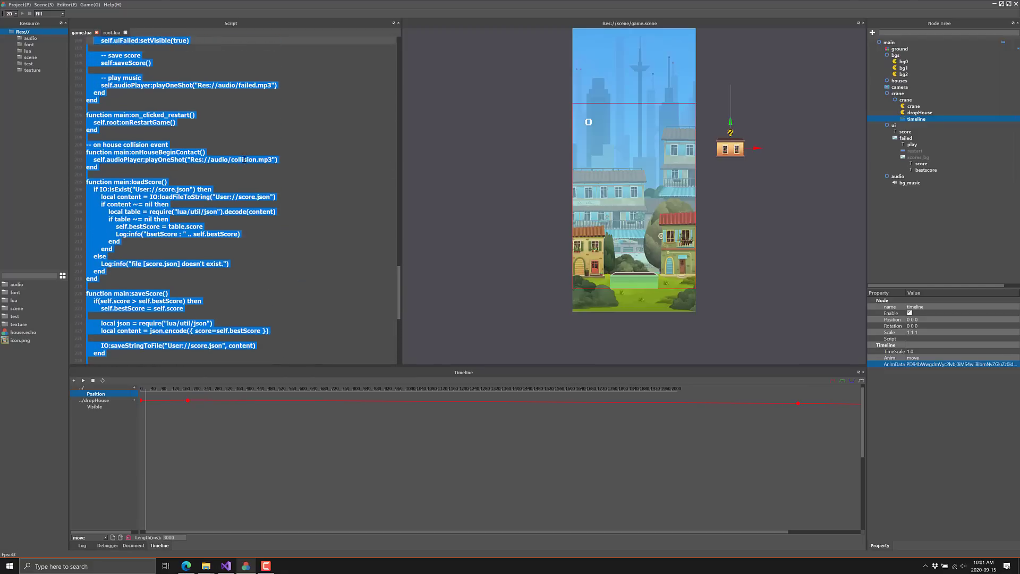
pyautogui.click(274, 165)
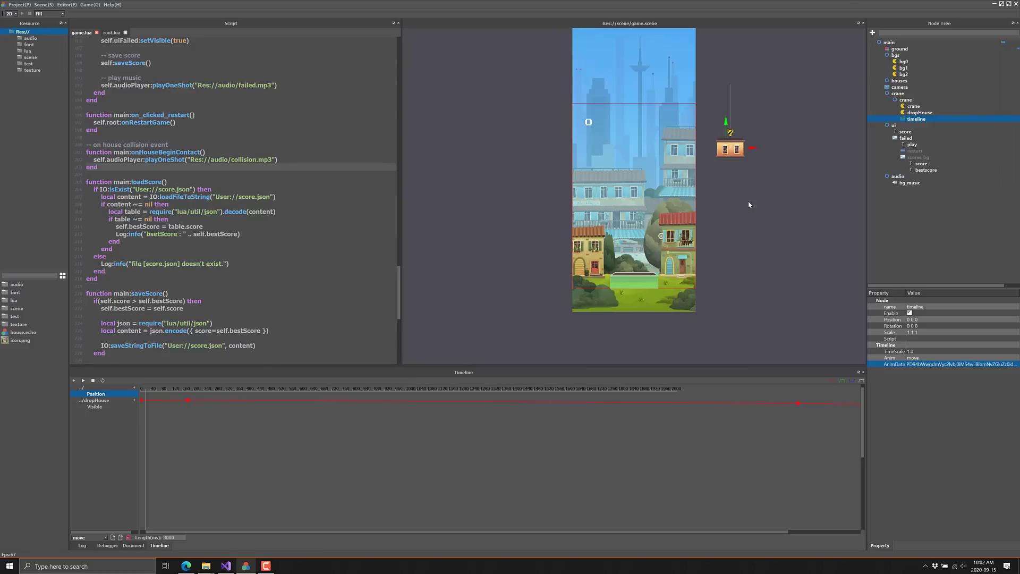
pyautogui.click(912, 108)
pyautogui.moveTo(760, 113)
pyautogui.mouseDown()
pyautogui.moveTo(749, 115)
pyautogui.moveTo(780, 115)
pyautogui.moveTo(437, 116)
pyautogui.moveTo(817, 116)
pyautogui.moveTo(749, 121)
pyautogui.mouseUp()
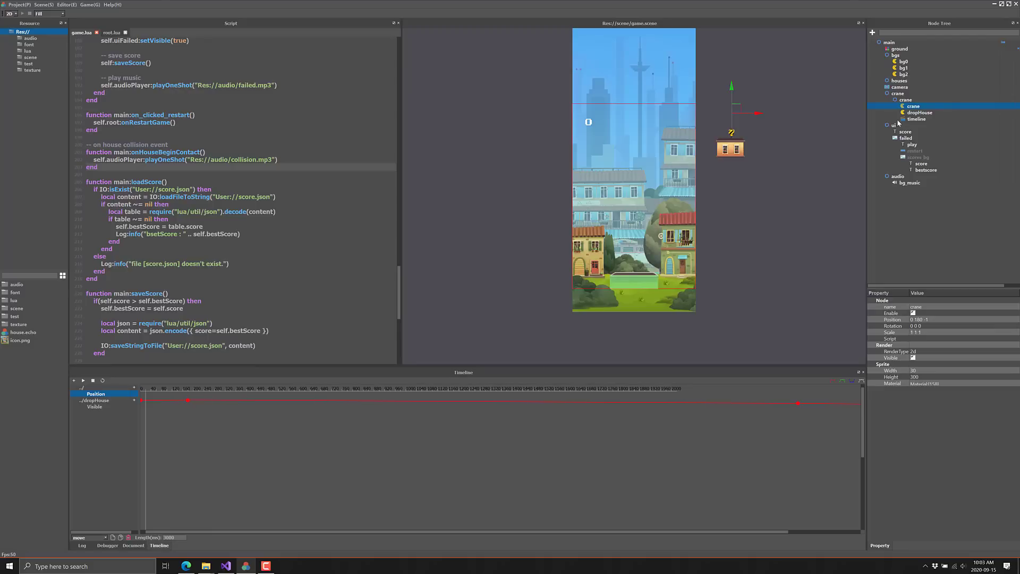
pyautogui.click(894, 48)
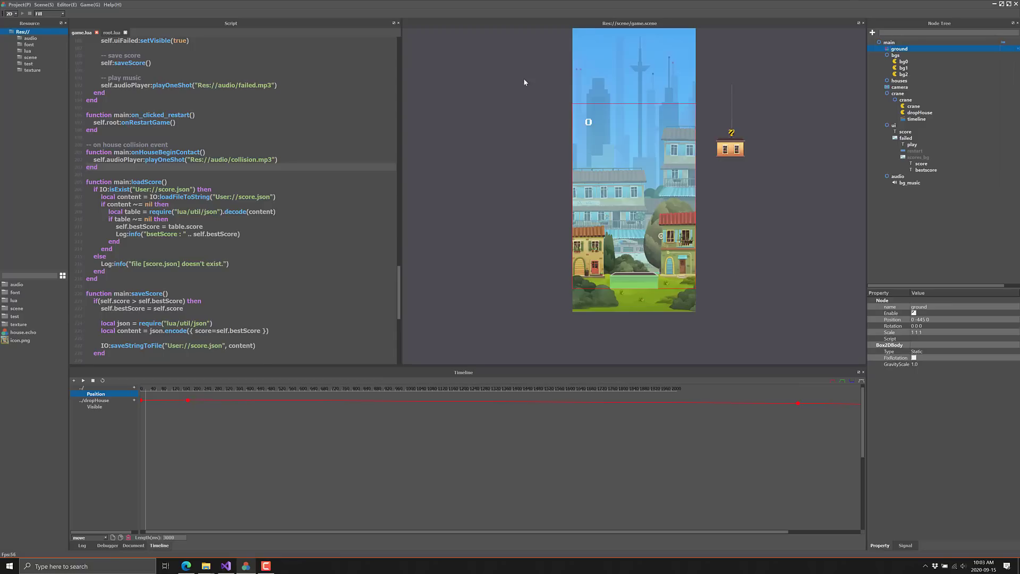
pyautogui.click(873, 32)
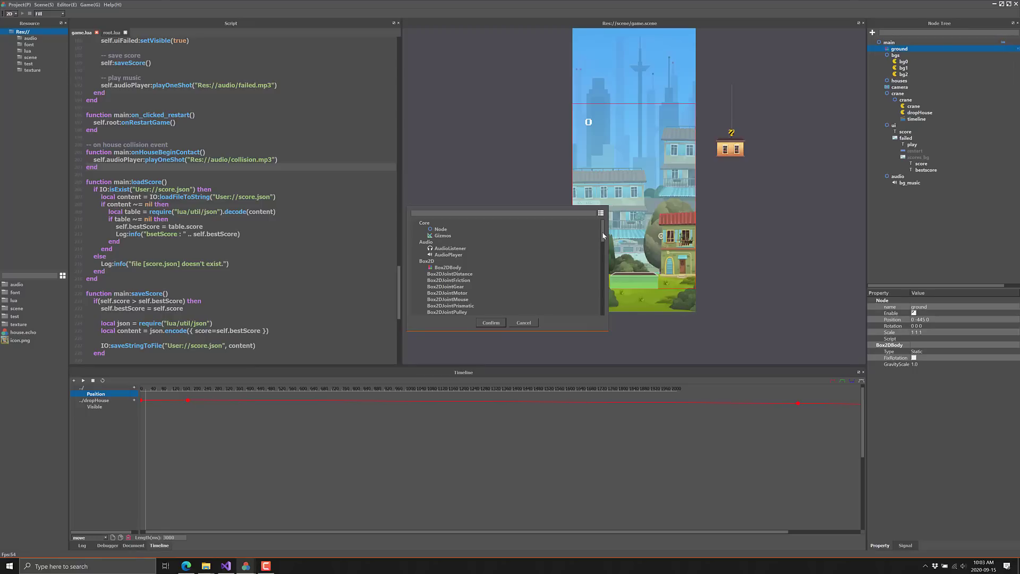
pyautogui.scroll(-1, 603, 235)
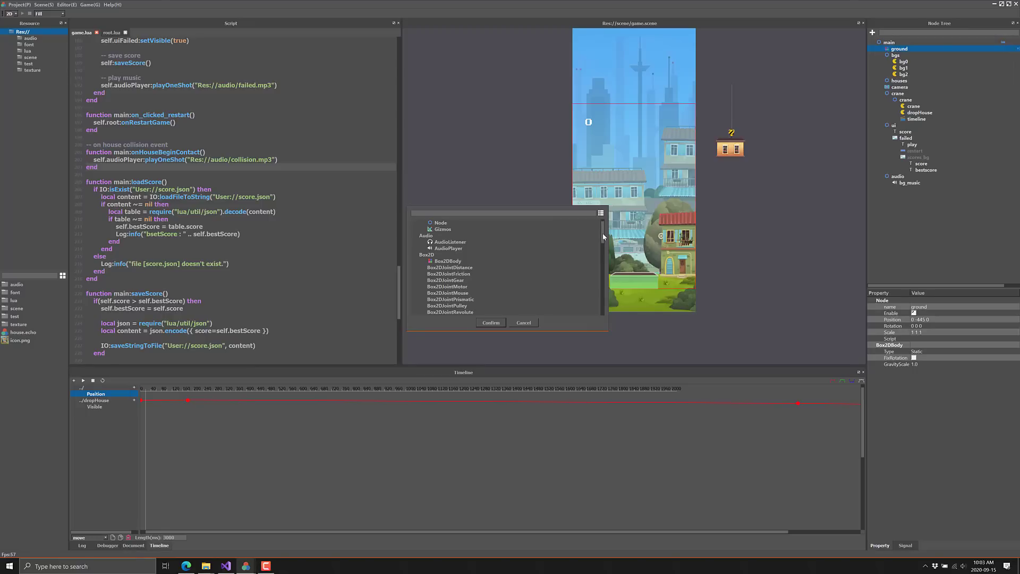
pyautogui.moveTo(603, 234)
pyautogui.mouseDown()
pyautogui.moveTo(607, 271)
pyautogui.moveTo(612, 250)
pyautogui.mouseUp()
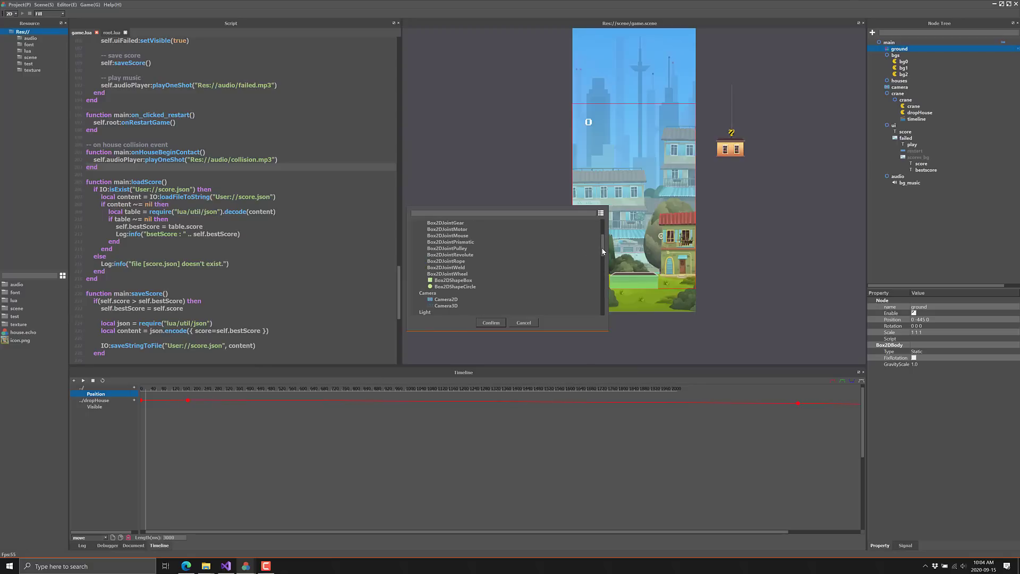
pyautogui.moveTo(601, 248); pyautogui.dragTo(605, 284)
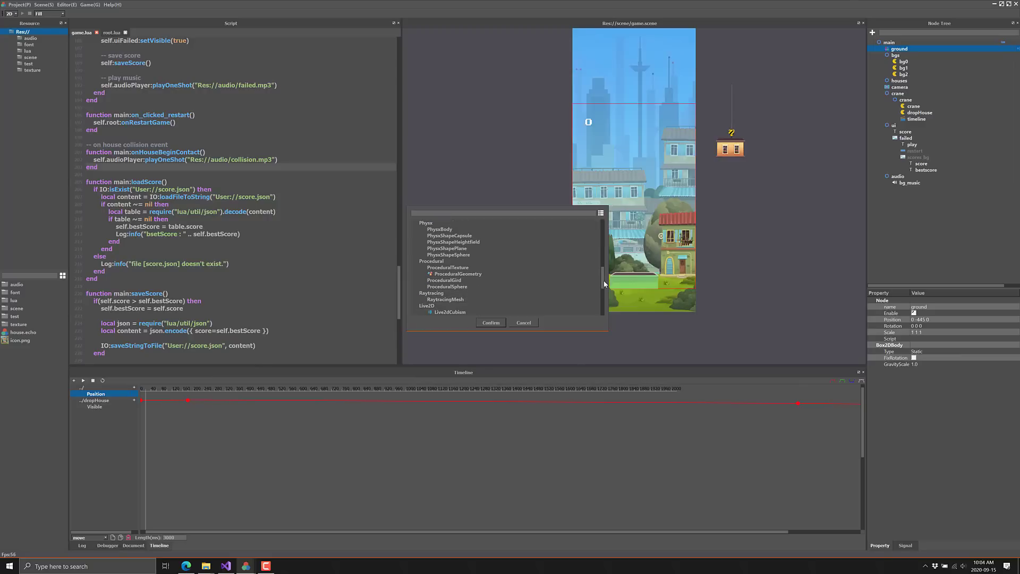
pyautogui.moveTo(604, 283); pyautogui.dragTo(608, 290)
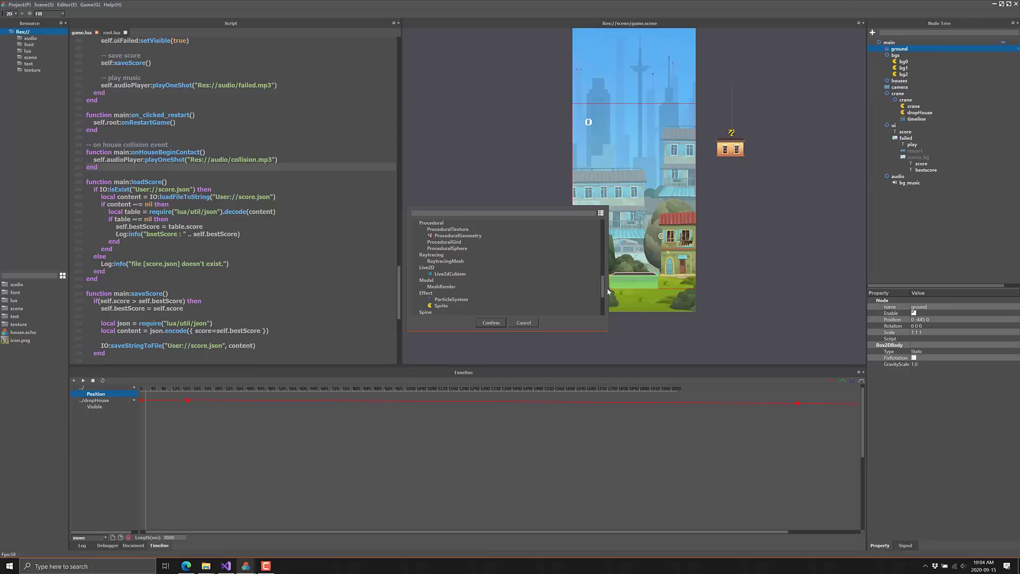
pyautogui.moveTo(607, 289); pyautogui.dragTo(612, 308)
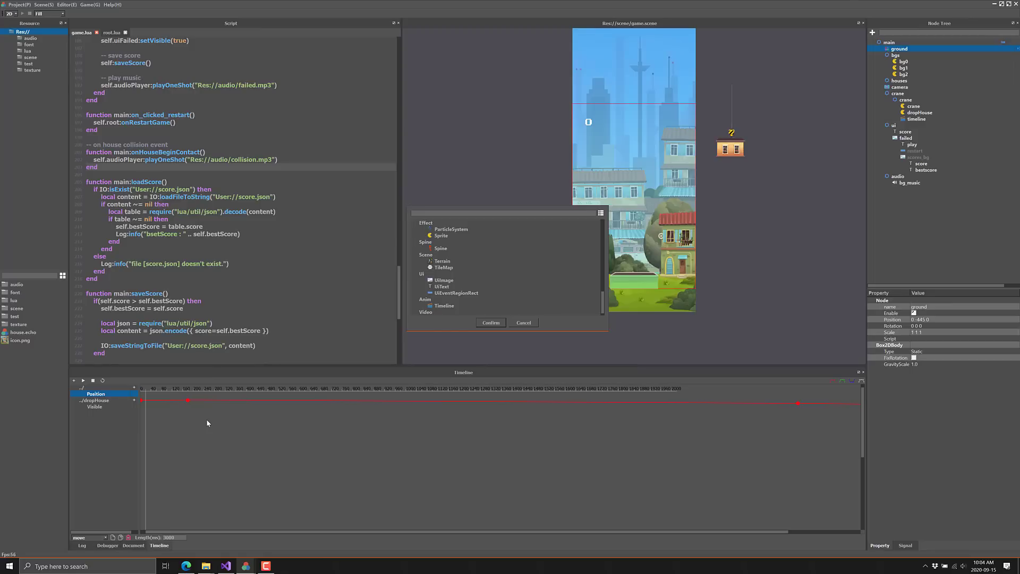
pyautogui.scroll(-1, 533, 299)
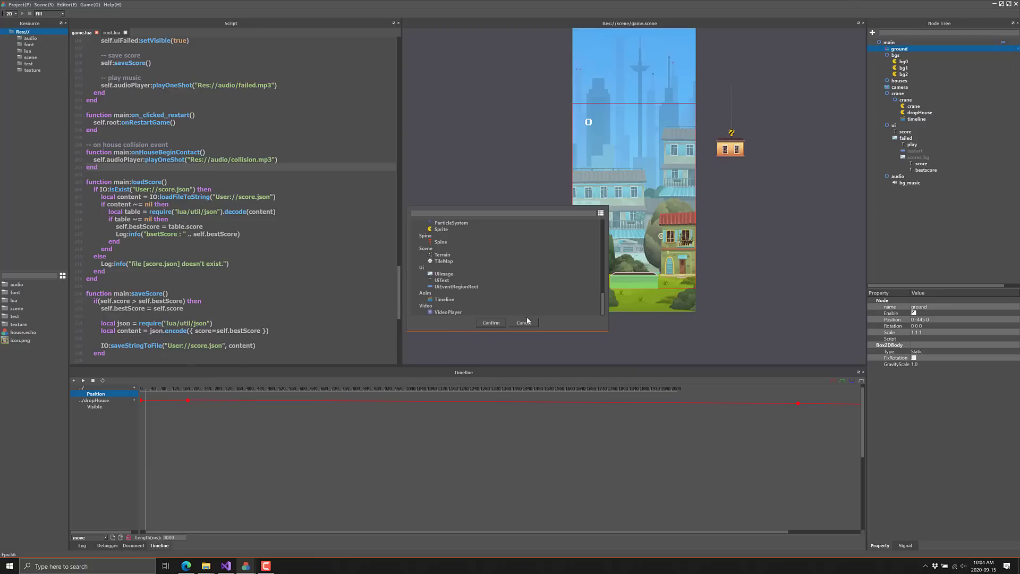
pyautogui.click(526, 322)
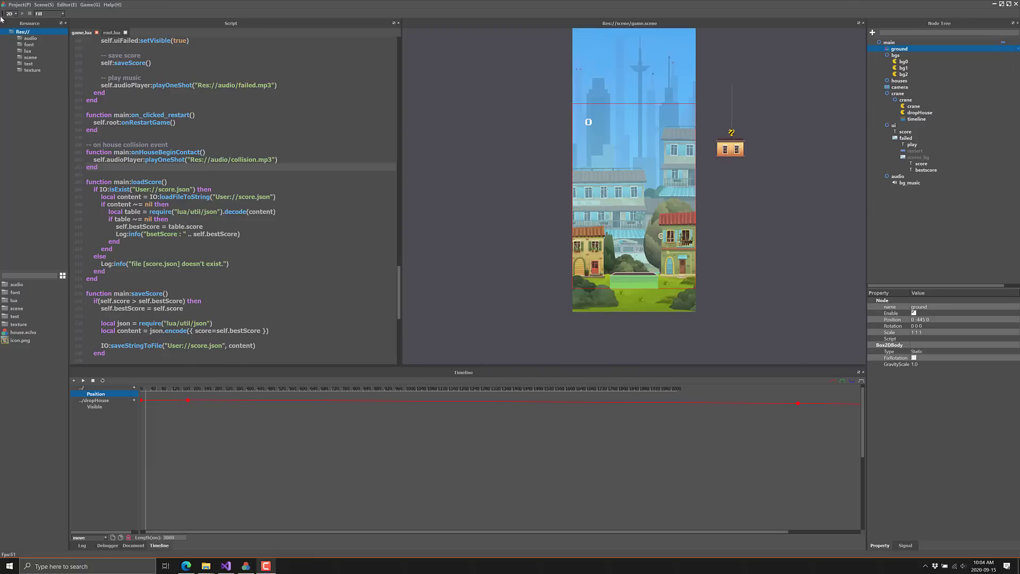
pyautogui.click(19, 5)
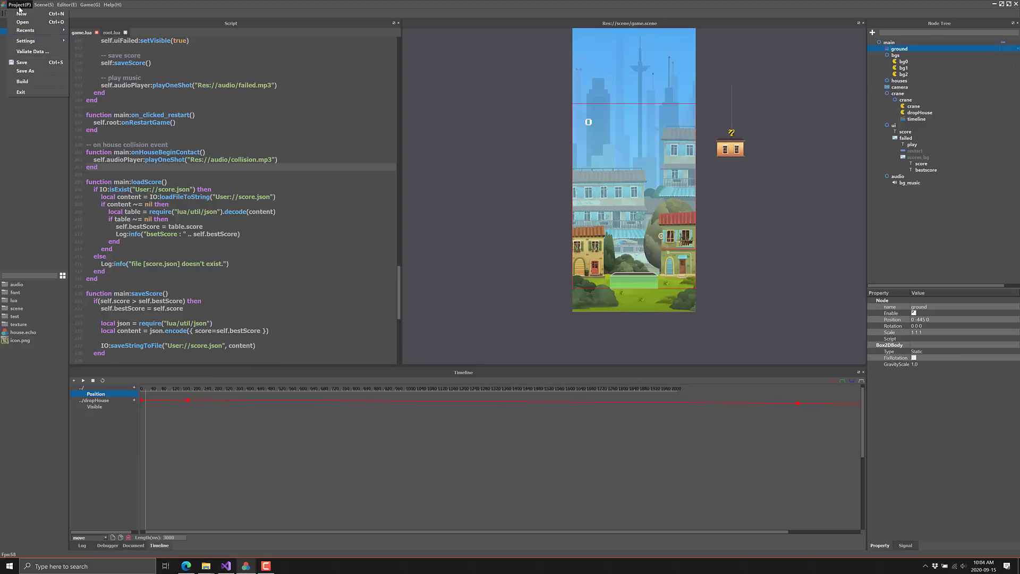
pyautogui.moveTo(40, 42)
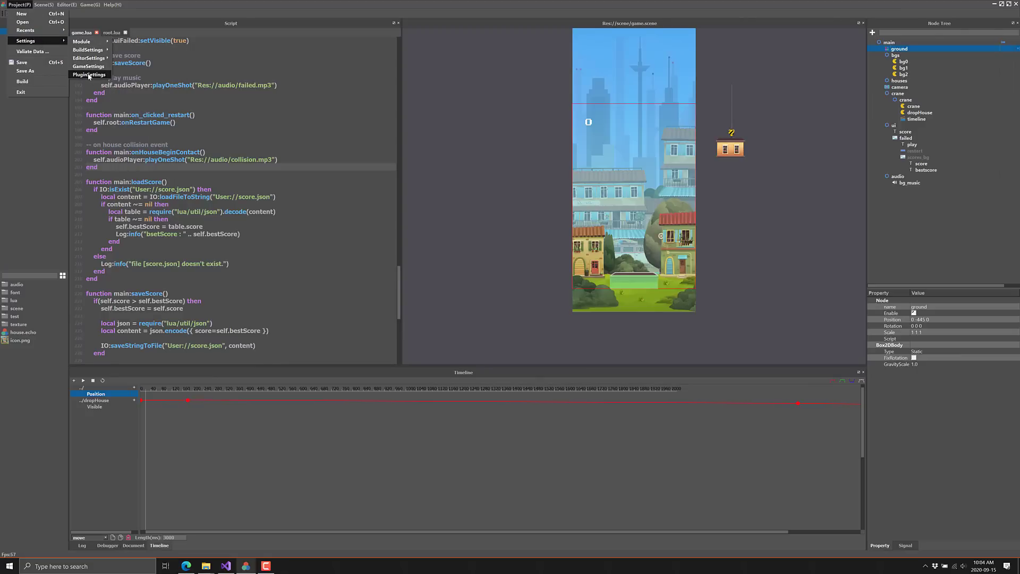
pyautogui.moveTo(85, 41)
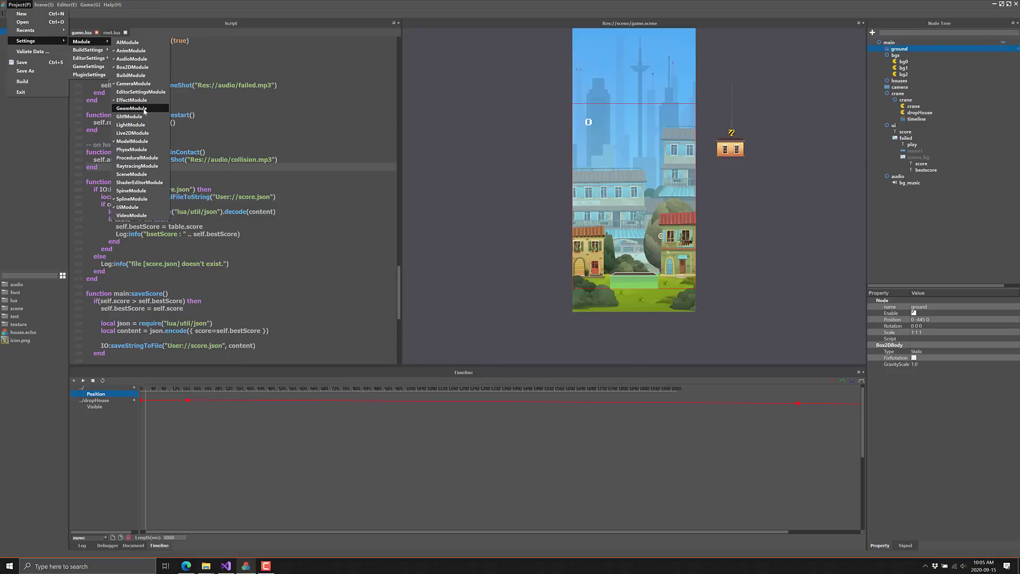
pyautogui.click(230, 3)
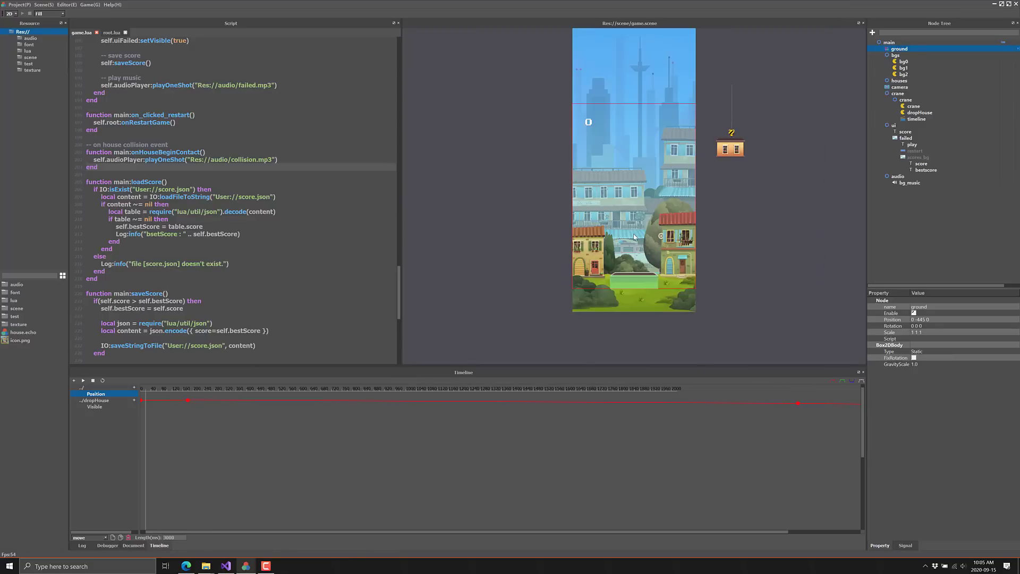
# Edit bg0's material to see BaseColor uses backgroud01_01.PNG, then reselect bg0.
pyautogui.click(905, 61)
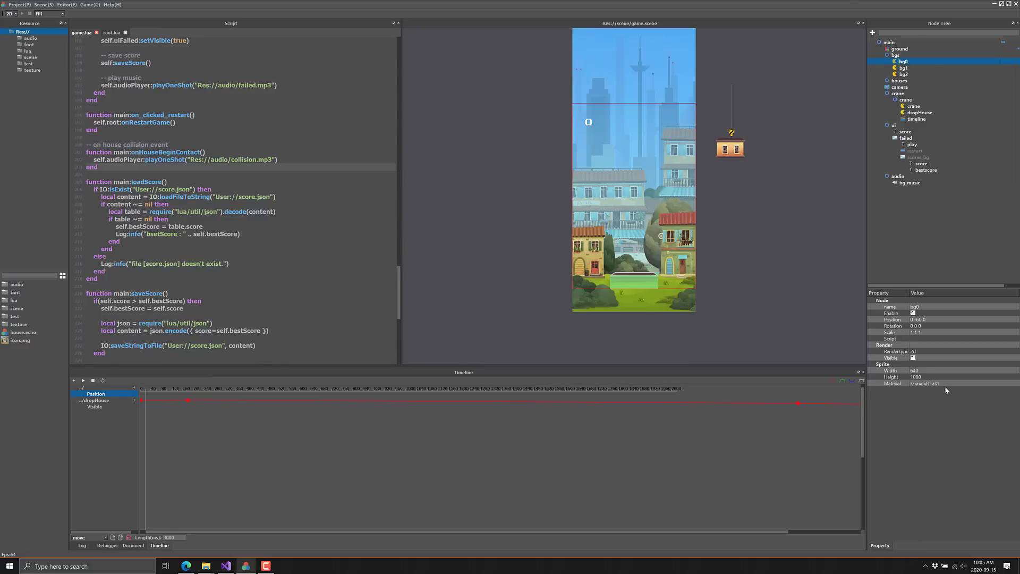
pyautogui.click(933, 384)
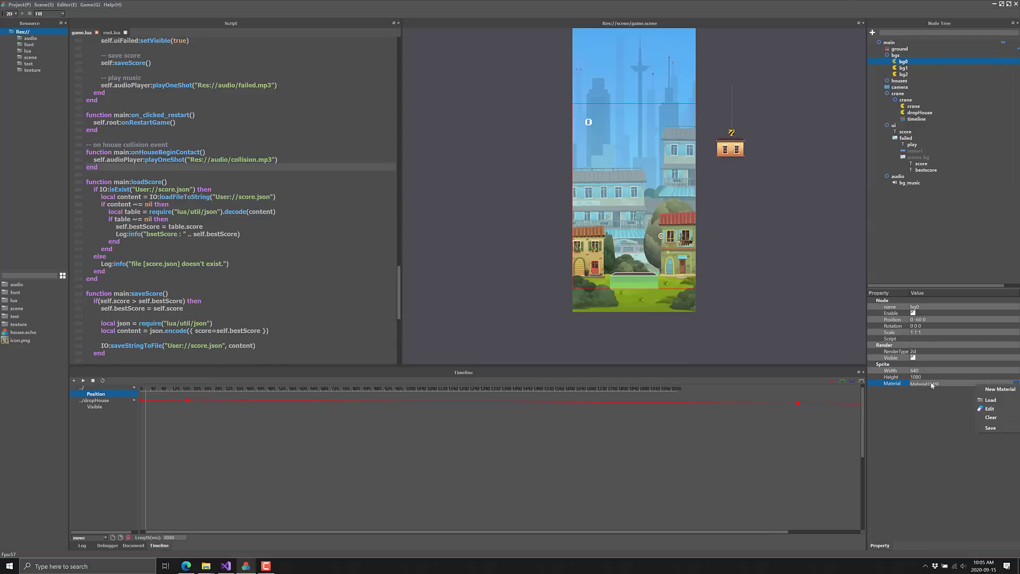
pyautogui.click(989, 408)
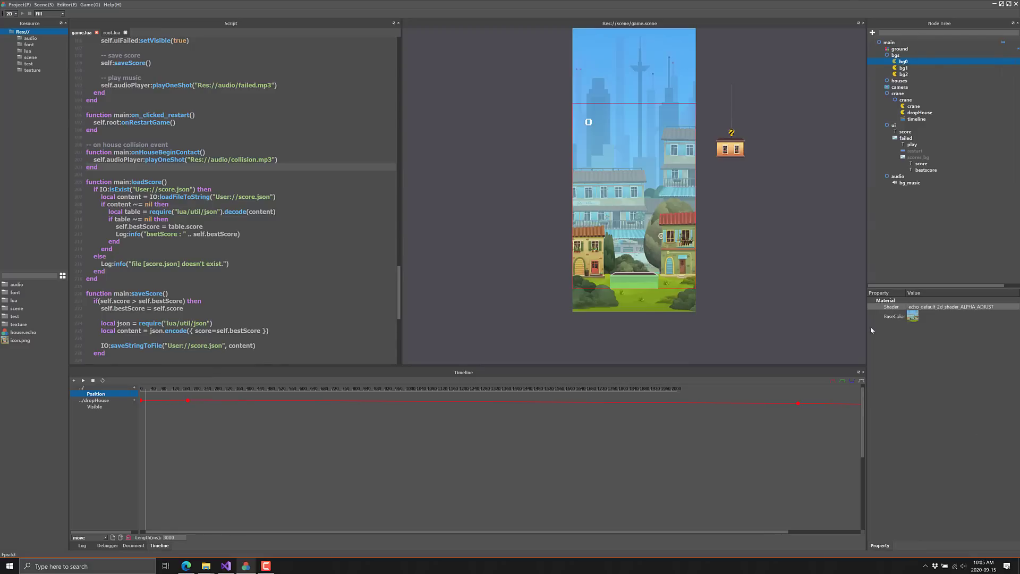
pyautogui.click(914, 321)
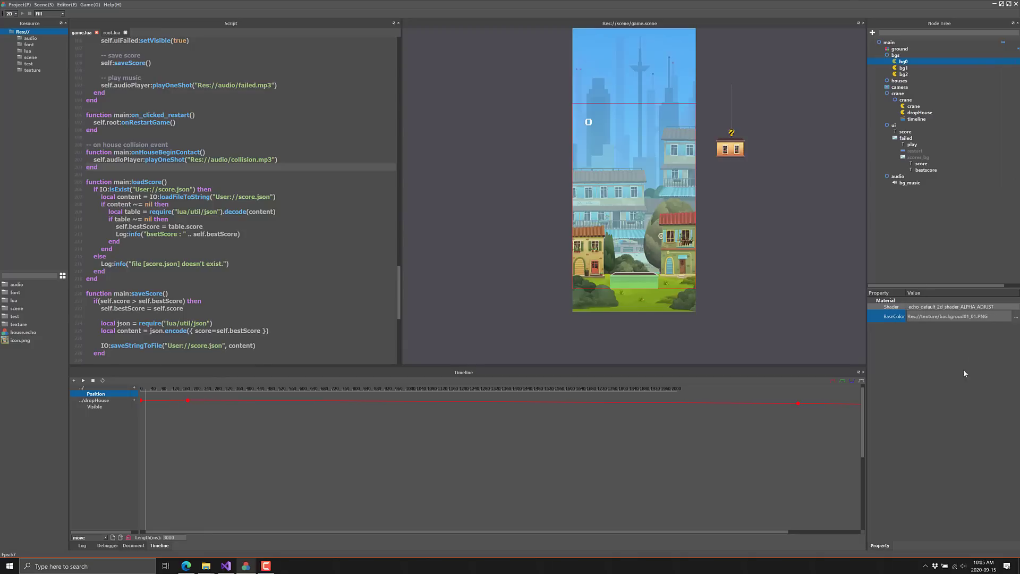
pyautogui.click(903, 62)
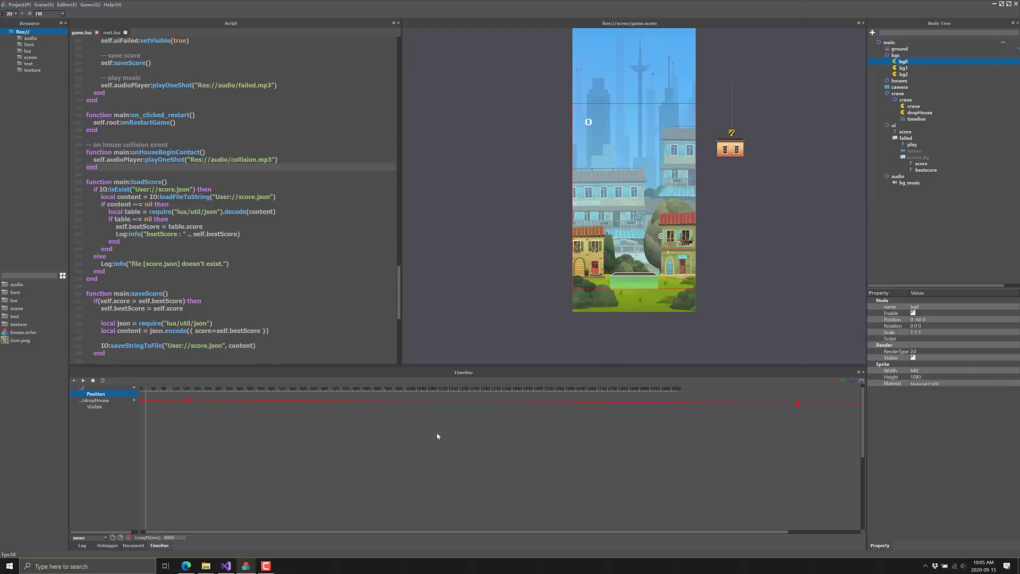
# Inspect the inner crane, camera and dropHouse nodes in the Node Tree.
pyautogui.moveTo(266, 100); pyautogui.dragTo(276, 292)
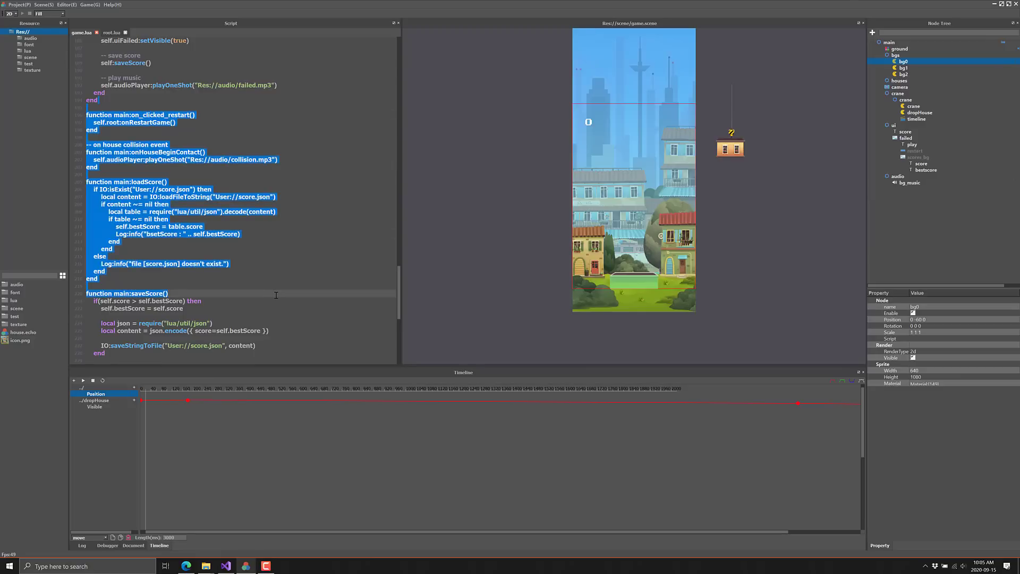
pyautogui.click(276, 288)
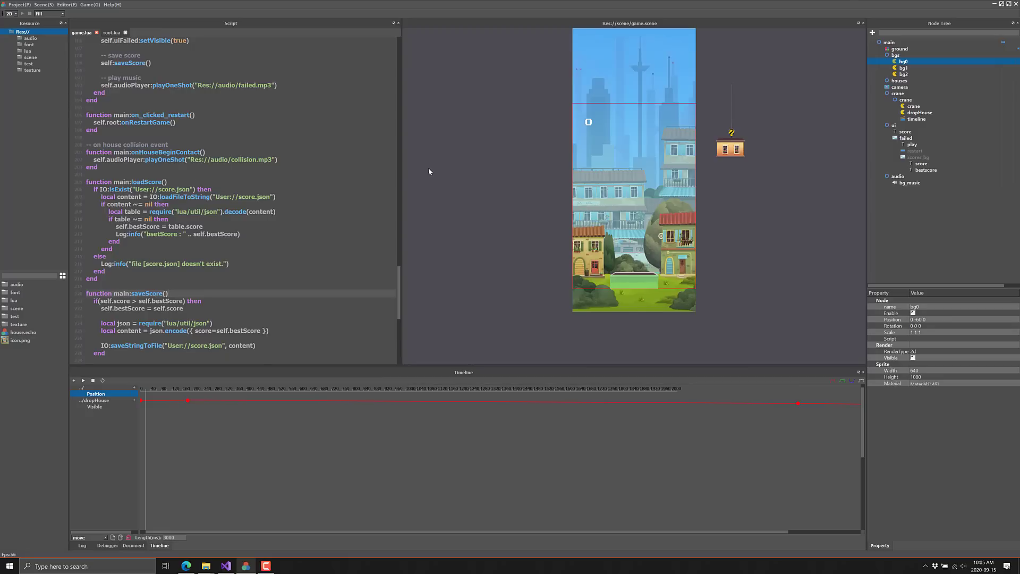
pyautogui.click(905, 100)
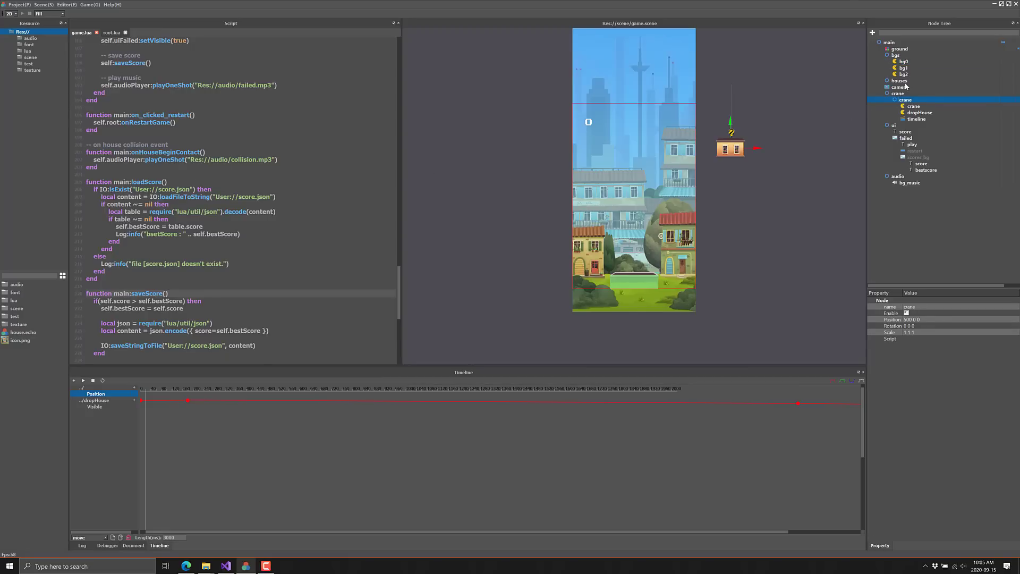
pyautogui.click(905, 87)
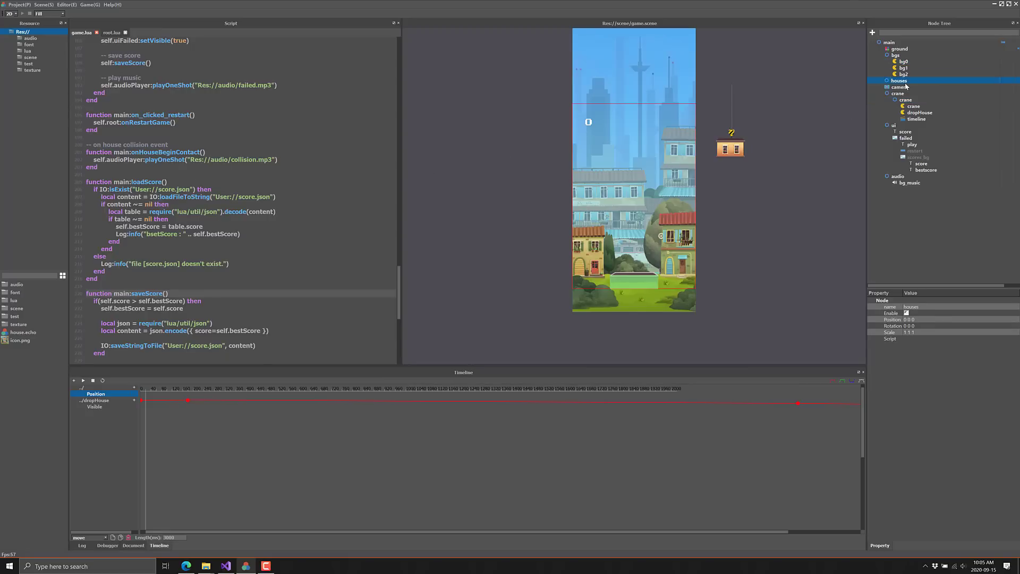
pyautogui.click(919, 113)
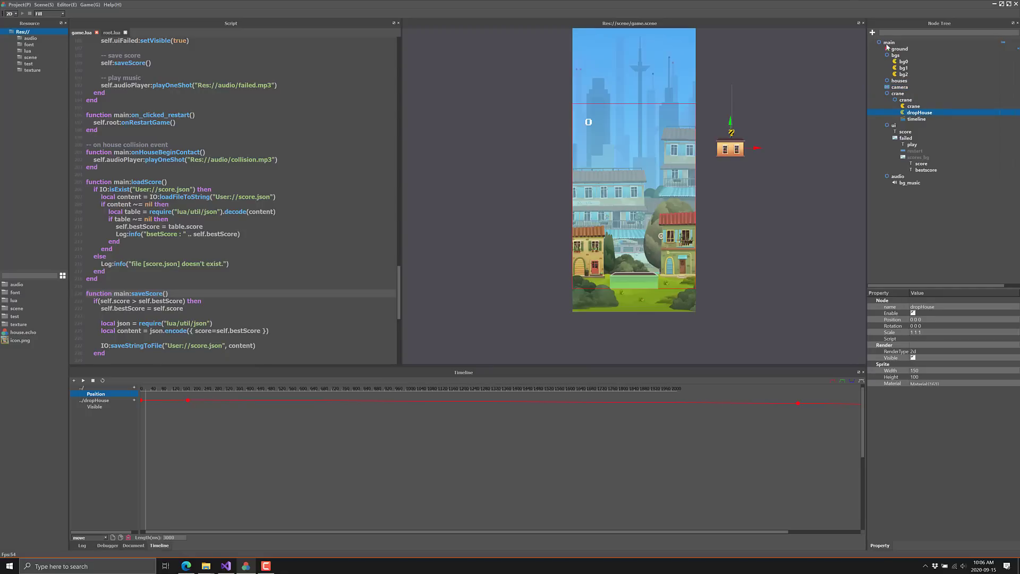
# Select the main node, open its game.lua script and mark the 'function main:start()' line.
pyautogui.click(888, 43)
pyautogui.click(943, 338)
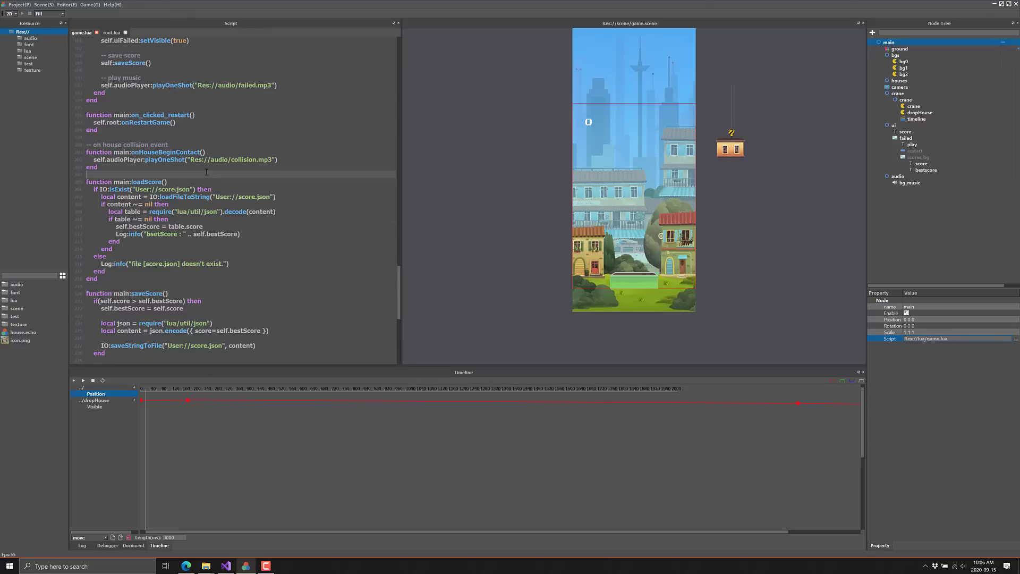
pyautogui.scroll(20, 233, 197)
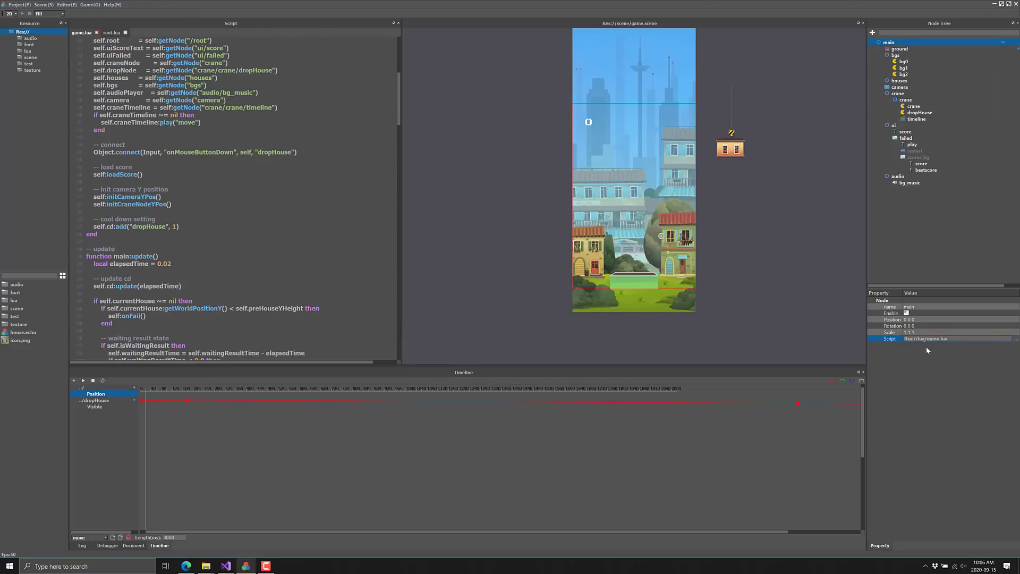
pyautogui.scroll(10, 224, 230)
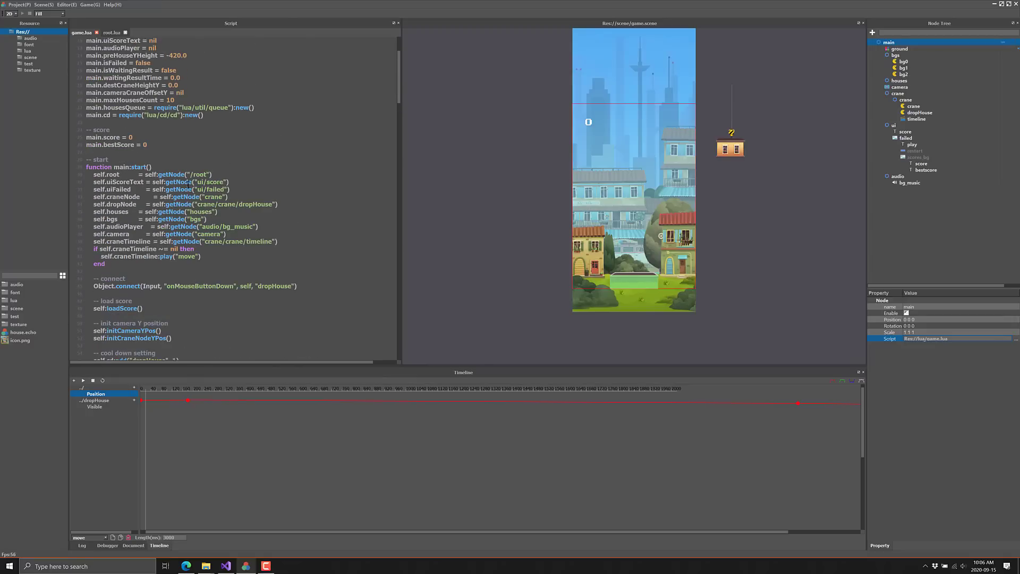
pyautogui.scroll(-2, 162, 184)
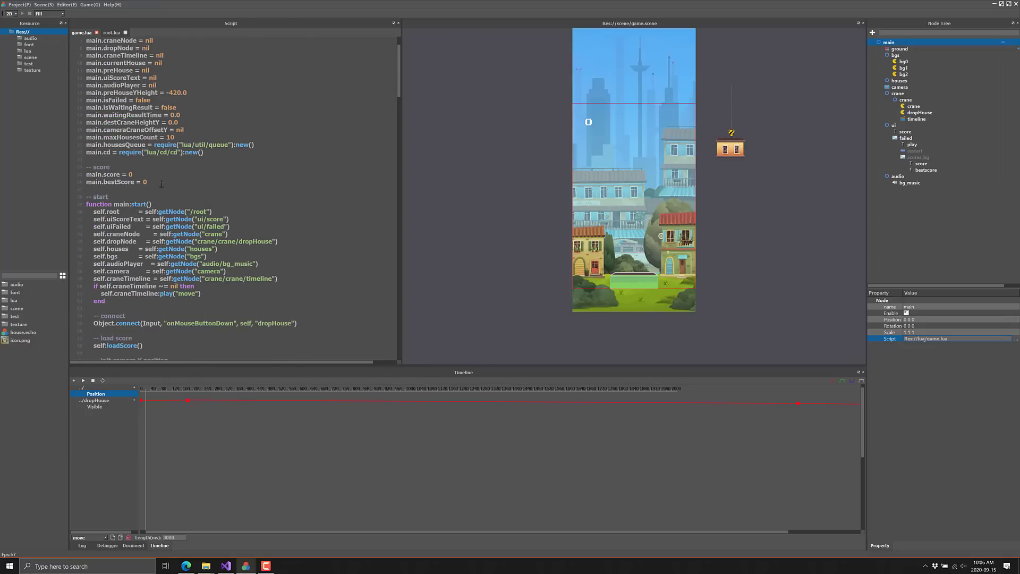
pyautogui.click(129, 207)
pyautogui.scroll(-3, 236, 215)
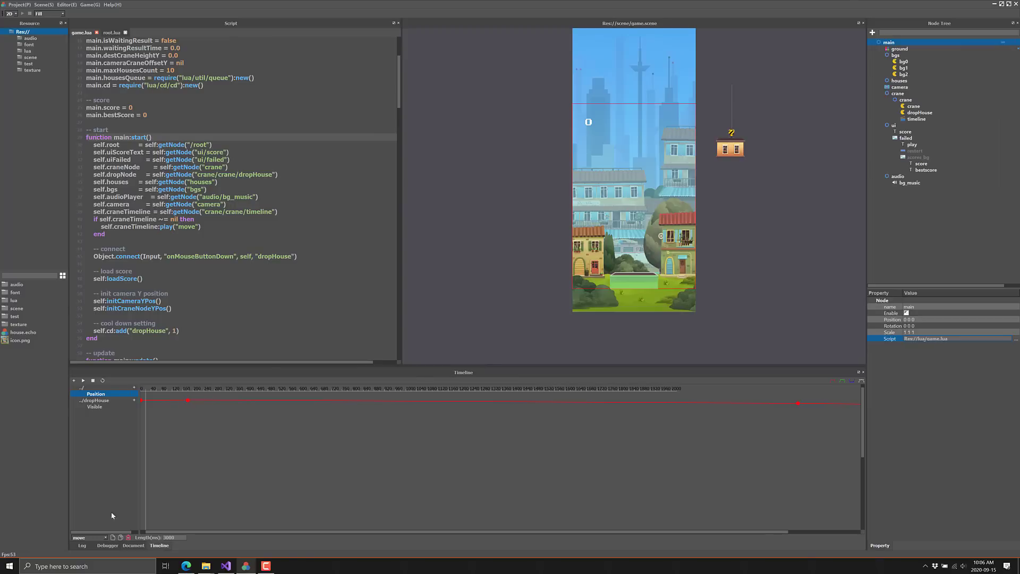
# In the API class reference, browse Live2DCubism, GltfRes, Mesh, TextureCube, Texture and Res.
pyautogui.click(133, 545)
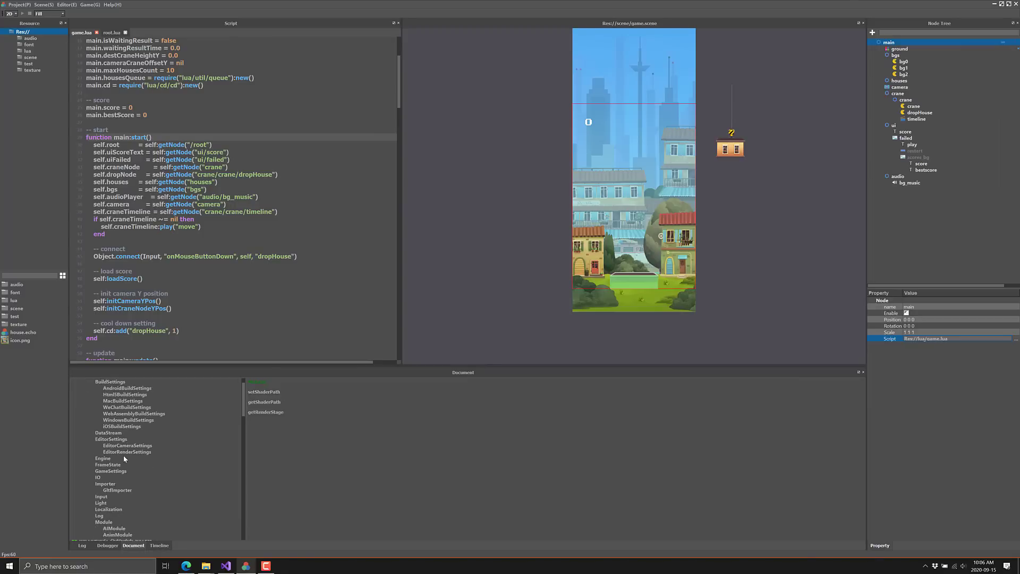
pyautogui.scroll(-10, 123, 455)
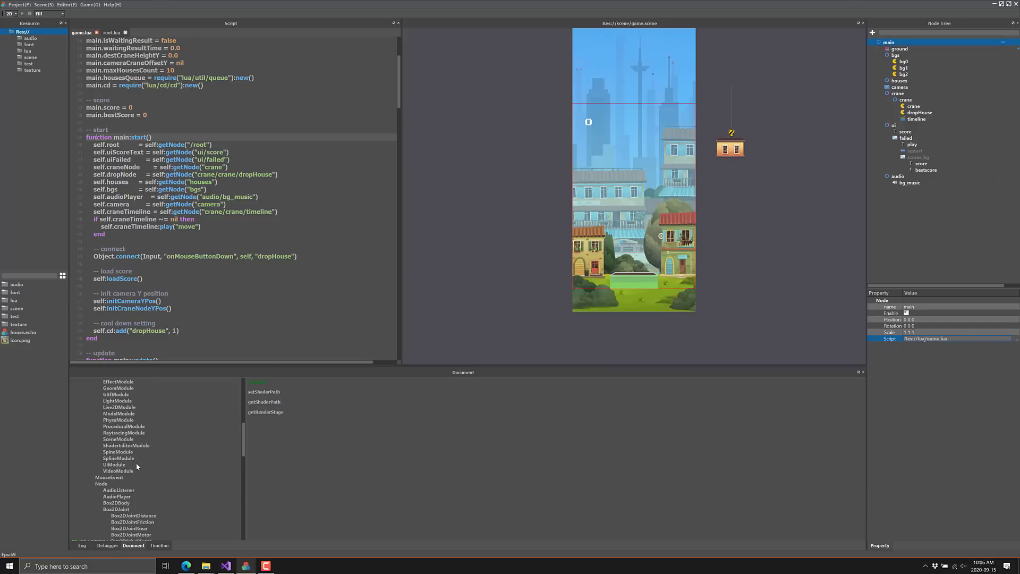
pyautogui.scroll(-10, 136, 467)
pyautogui.scroll(-4, 137, 470)
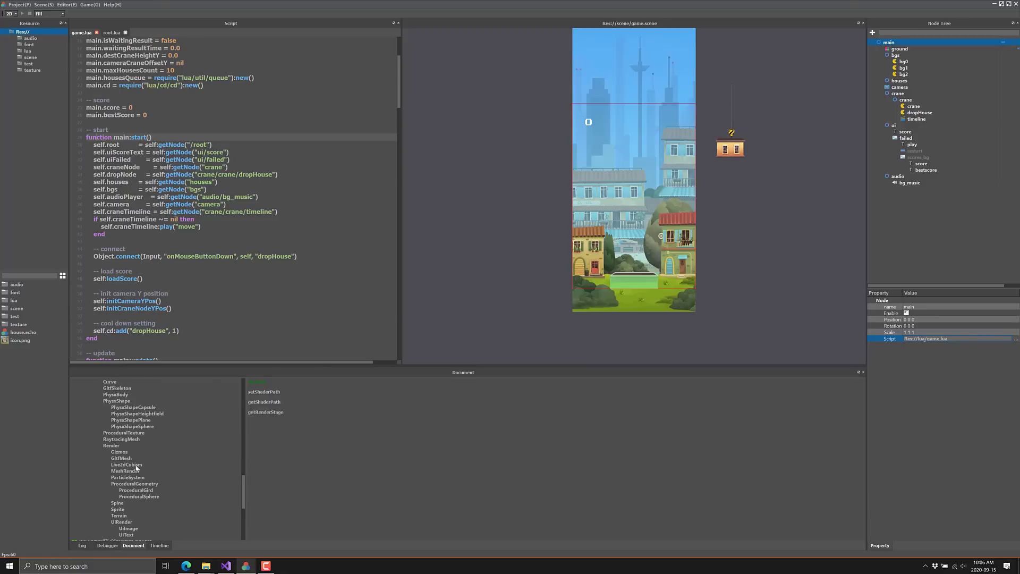
pyautogui.click(123, 446)
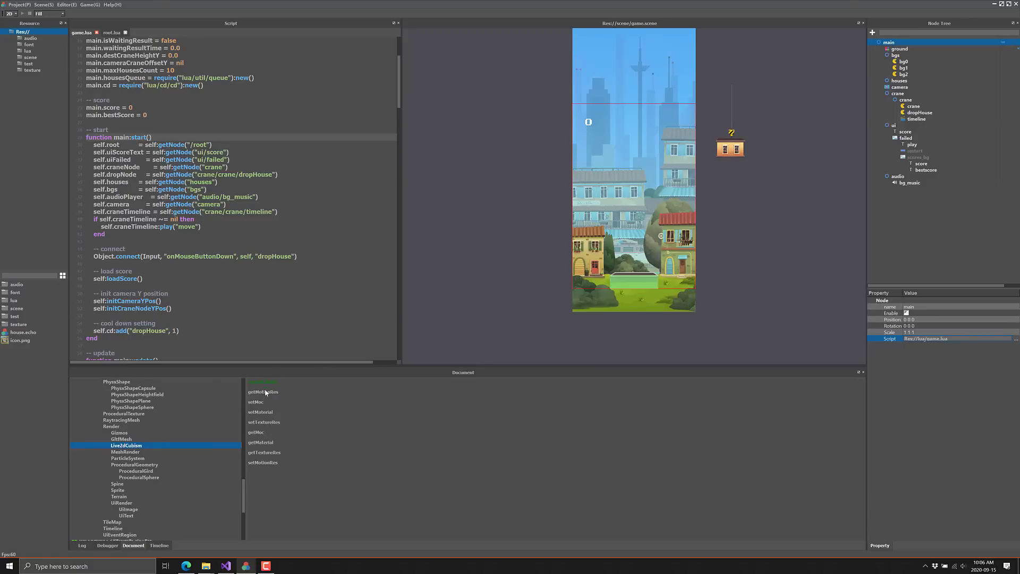
pyautogui.scroll(-5, 122, 468)
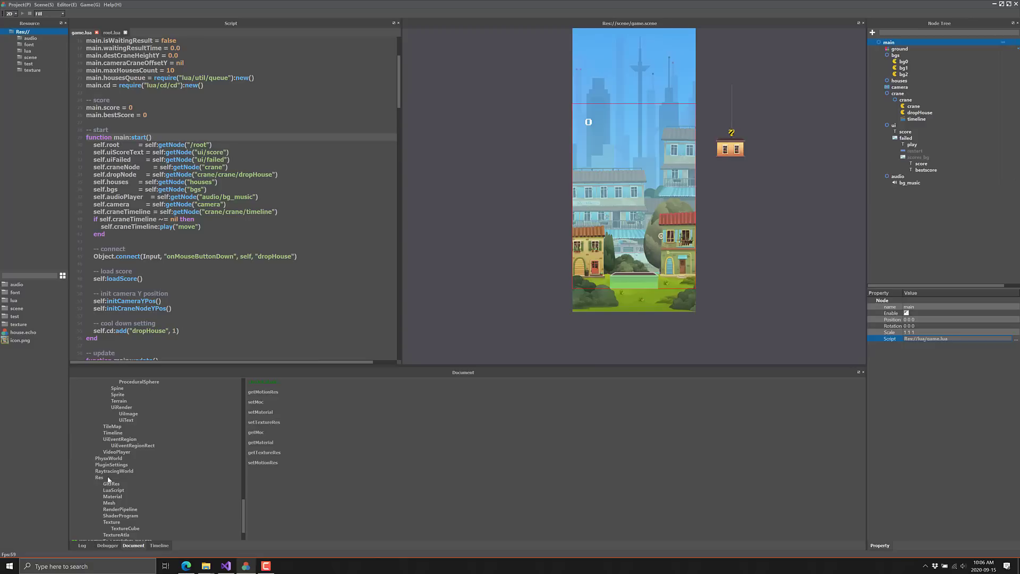
pyautogui.click(110, 484)
pyautogui.click(110, 503)
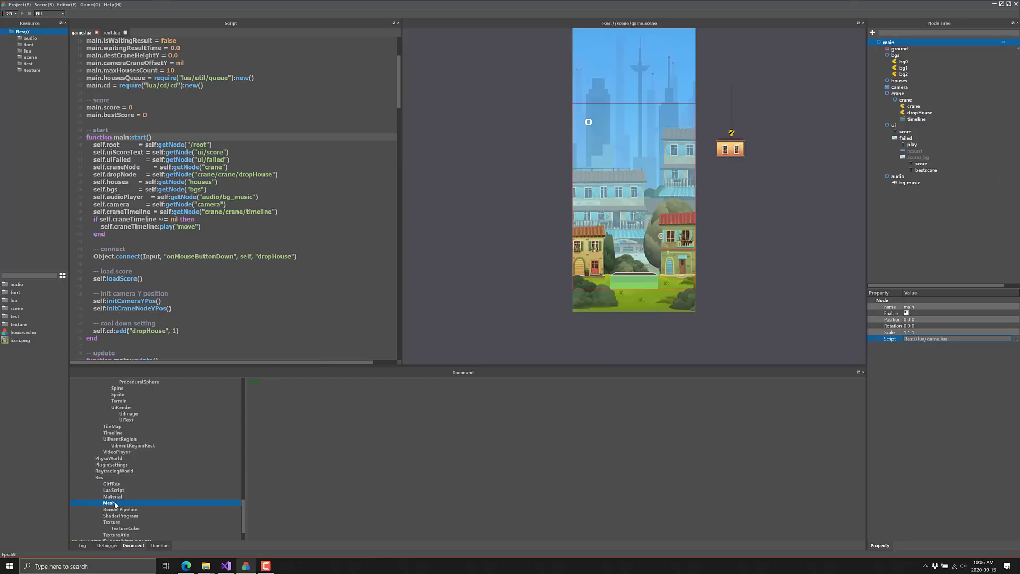
pyautogui.scroll(-2, 125, 500)
pyautogui.click(127, 497)
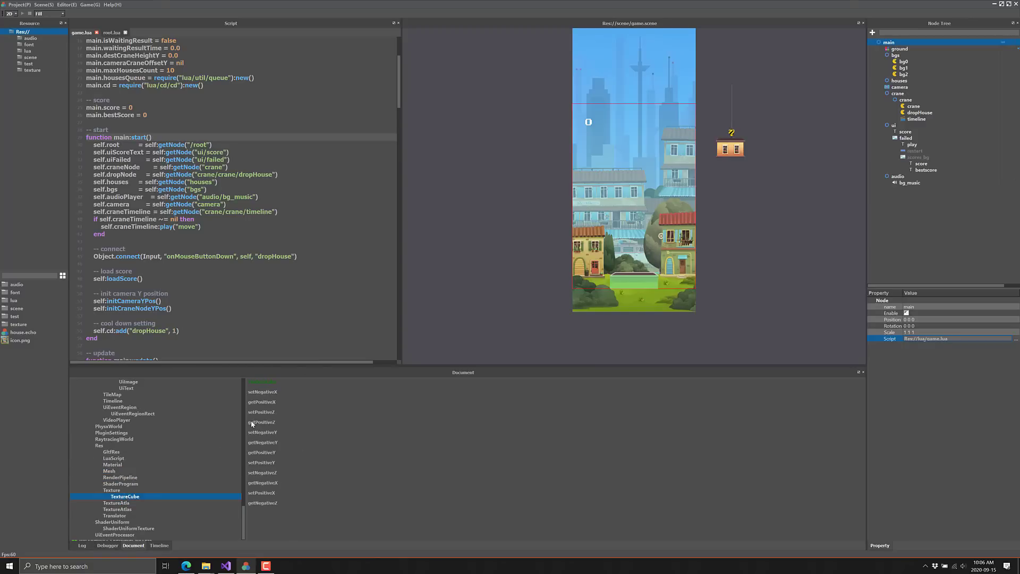
pyautogui.press('Up')
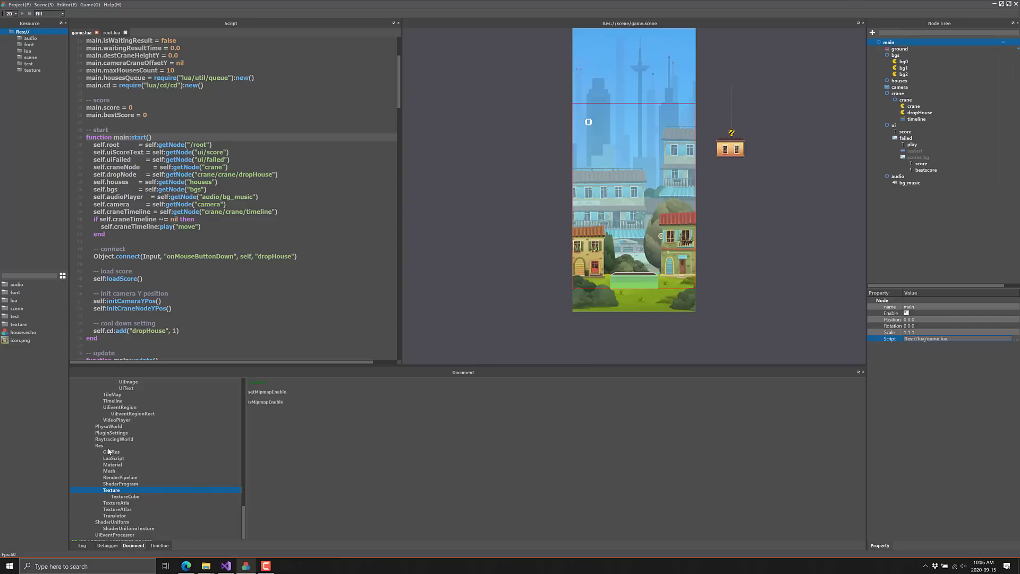
pyautogui.click(99, 446)
# Scroll game.lua down to its end at updateCraneMoveSpeed.
pyautogui.click(127, 272)
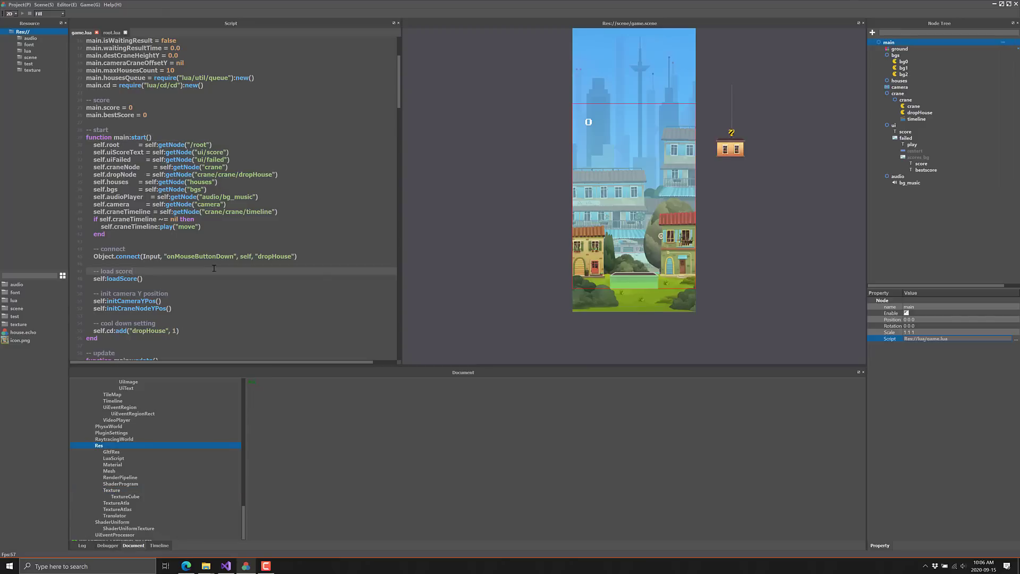
pyautogui.scroll(-9, 175, 268)
pyautogui.scroll(-13, 215, 267)
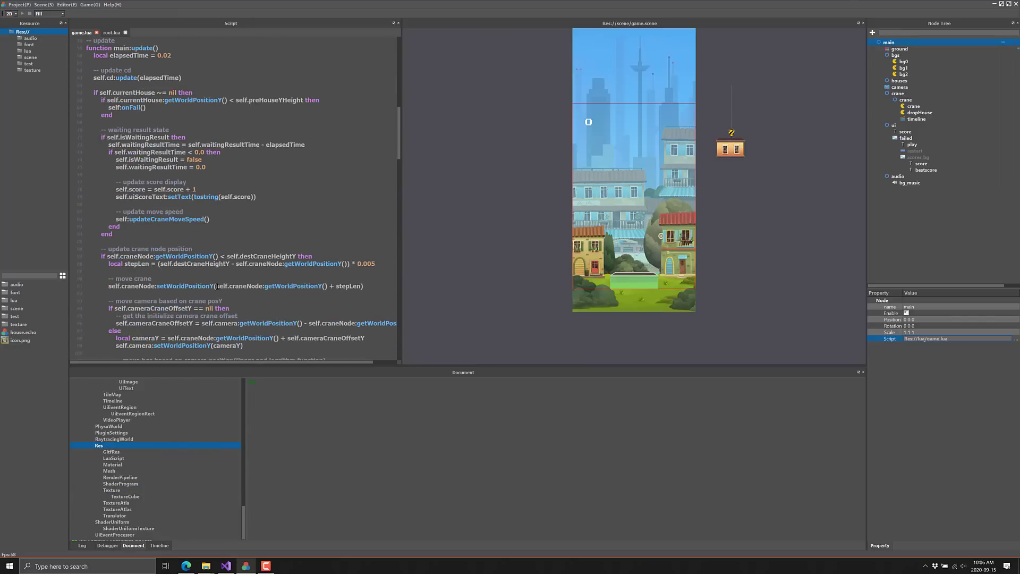
pyautogui.scroll(-15, 193, 281)
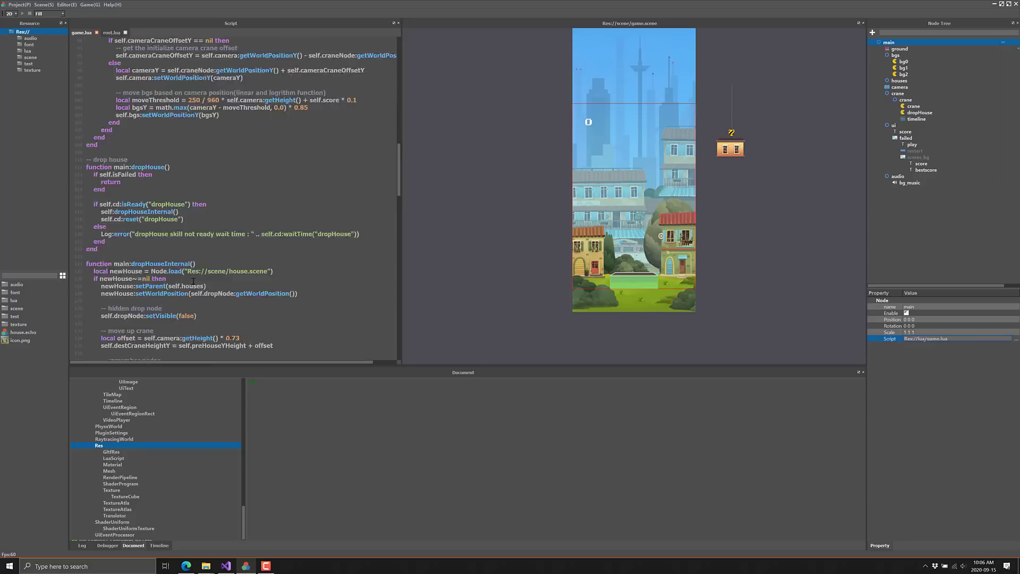
pyautogui.scroll(-15, 194, 288)
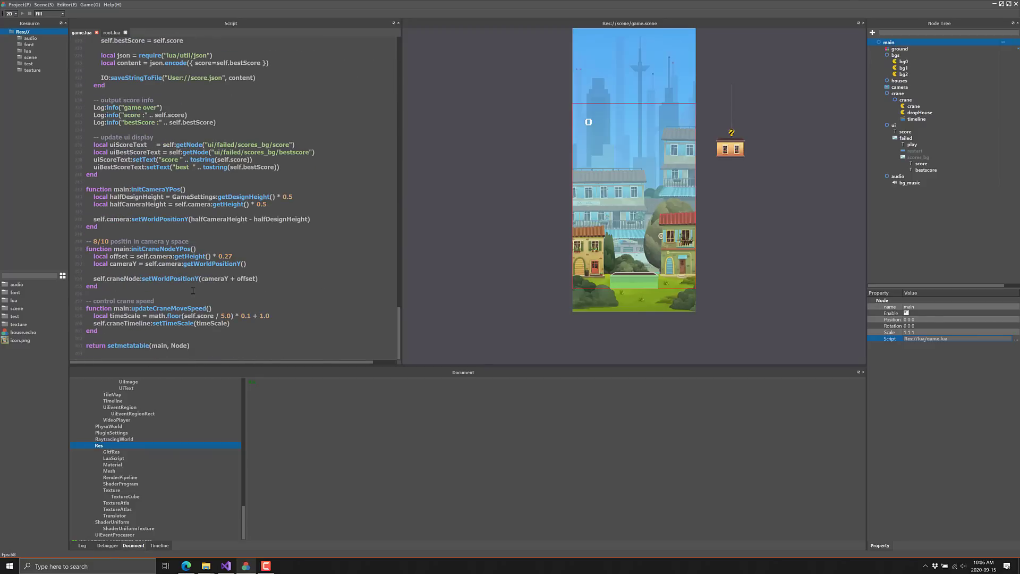
# Select setmetatable, scroll back up and highlight the 'function main:update()' line.
pyautogui.doubleClick(141, 346)
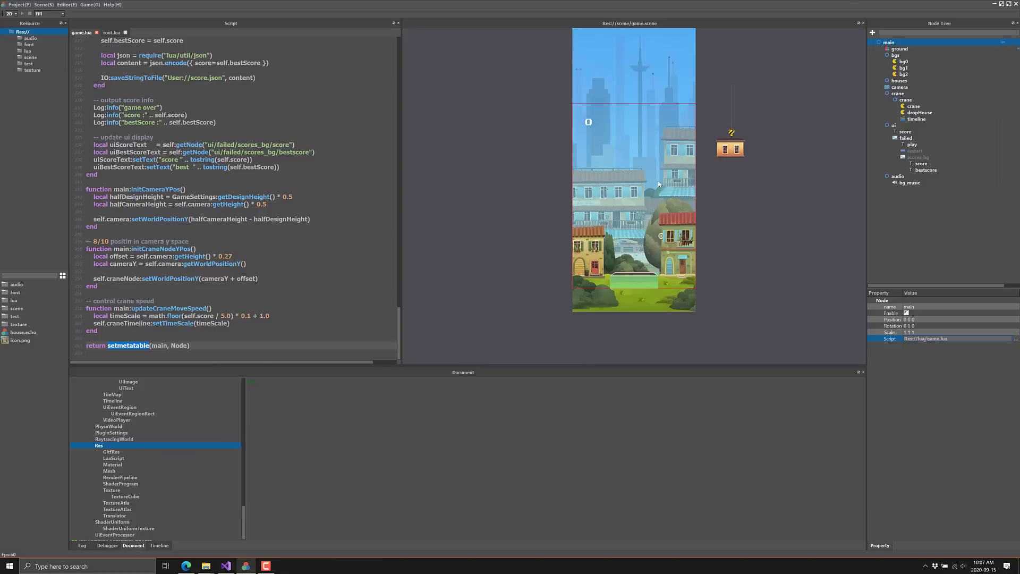
pyautogui.scroll(20, 373, 189)
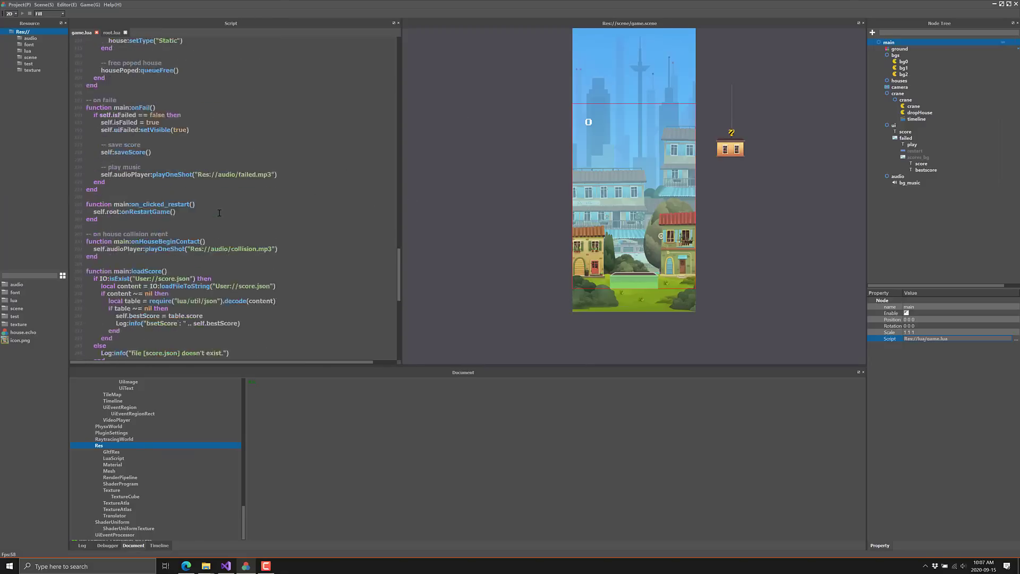
pyautogui.scroll(8, 220, 212)
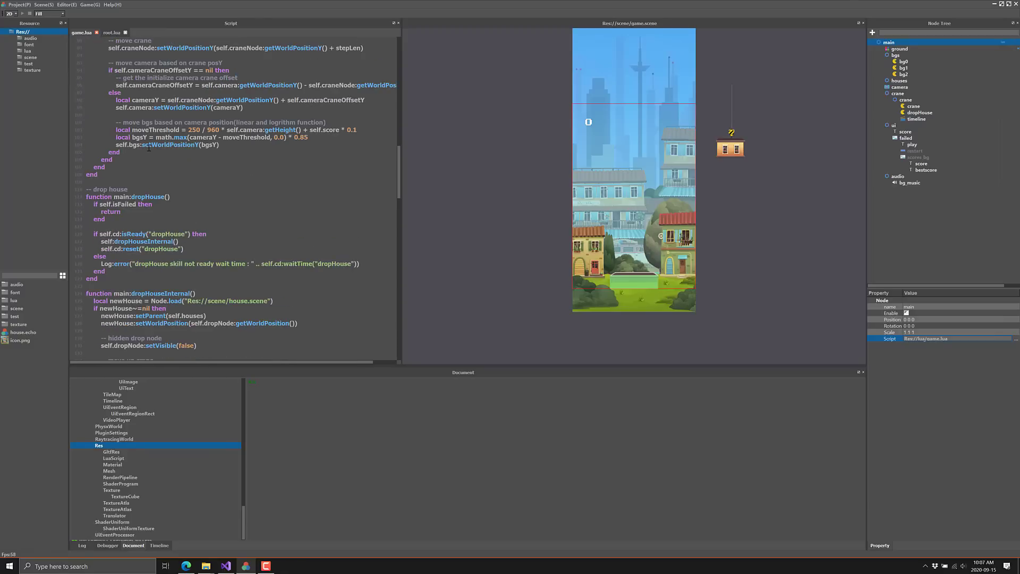
pyautogui.scroll(10, 159, 171)
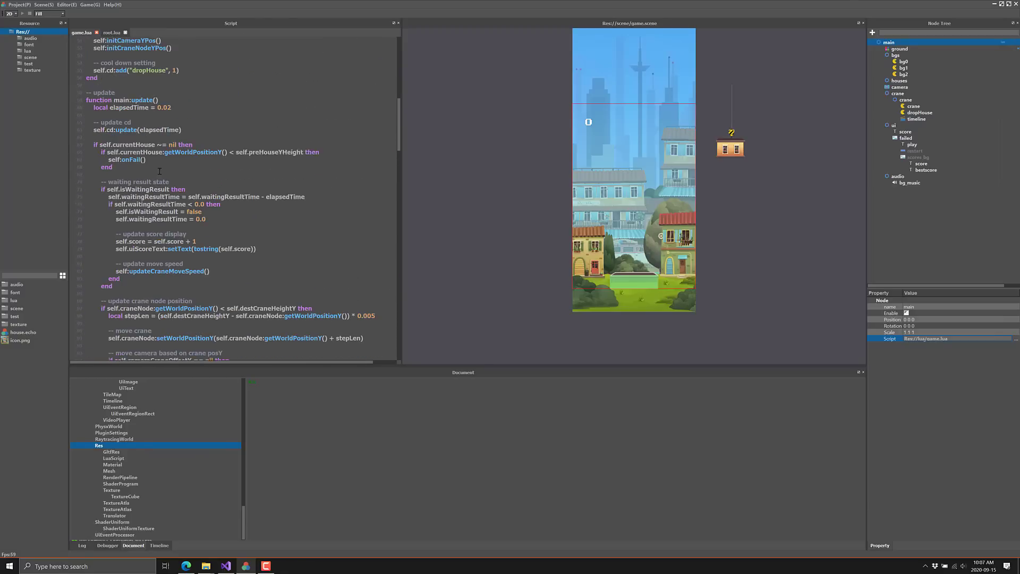
pyautogui.moveTo(163, 145); pyautogui.dragTo(84, 147)
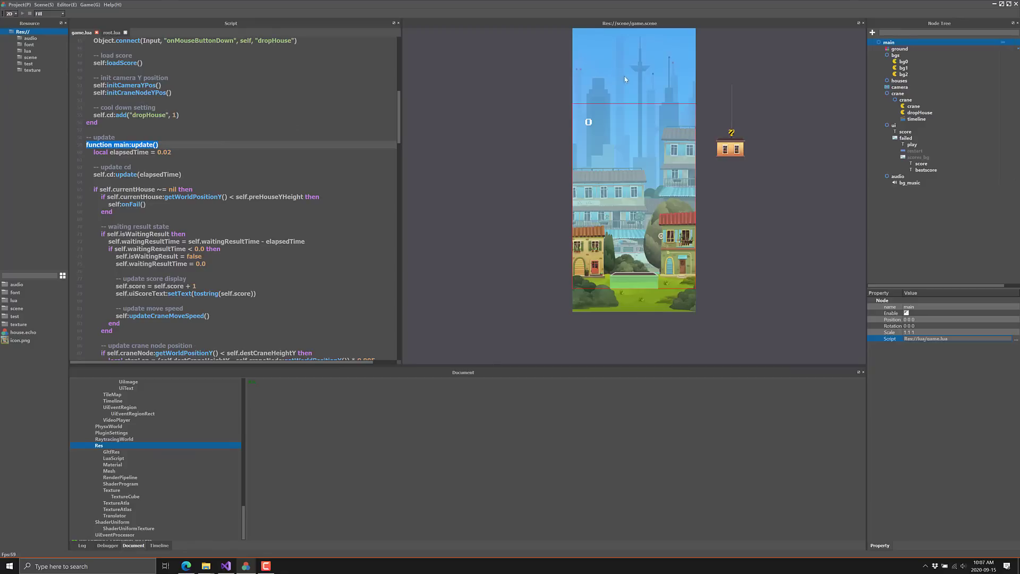
pyautogui.click(16, 5)
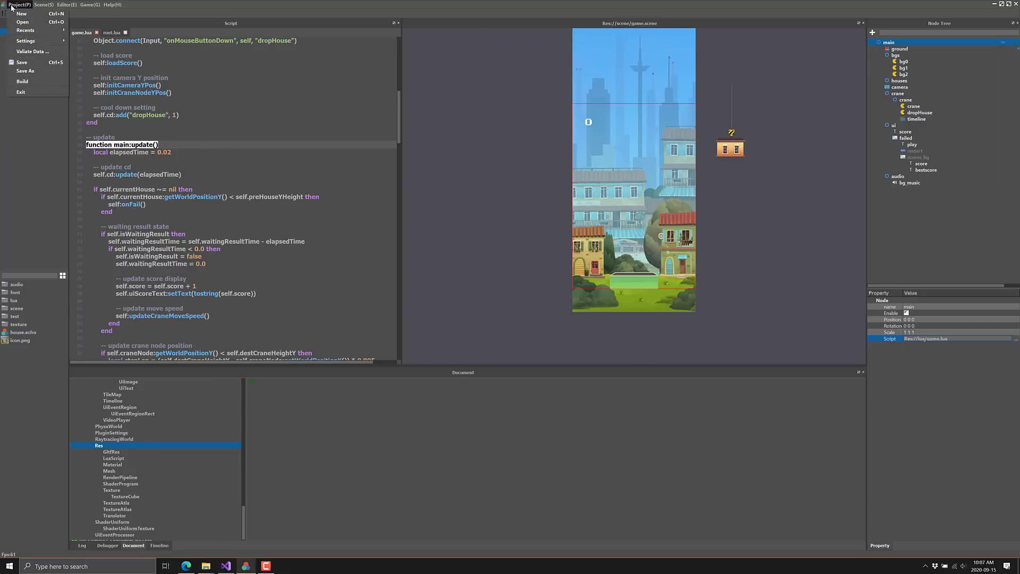
pyautogui.moveTo(22, 30)
pyautogui.click(22, 81)
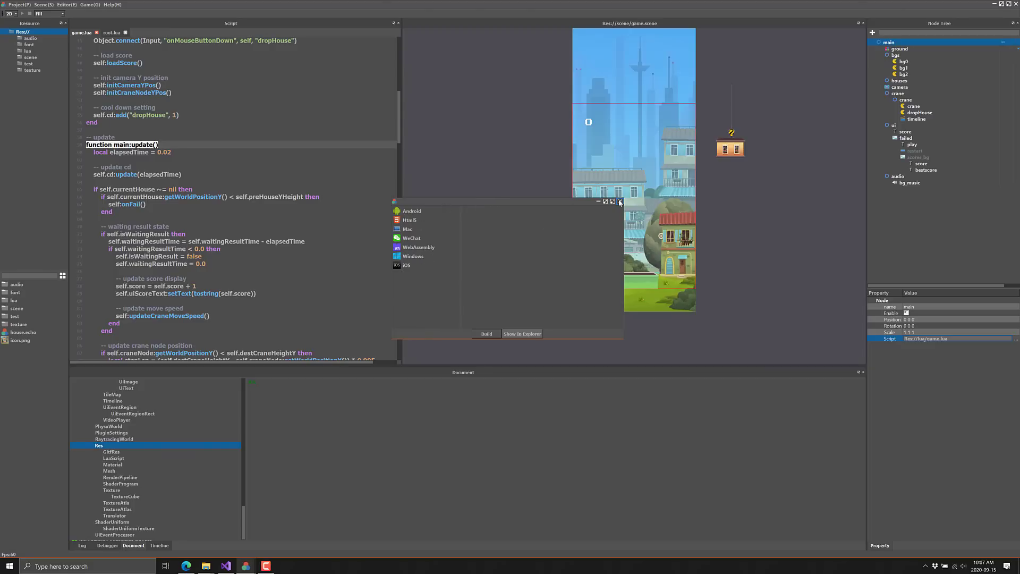
pyautogui.click(620, 201)
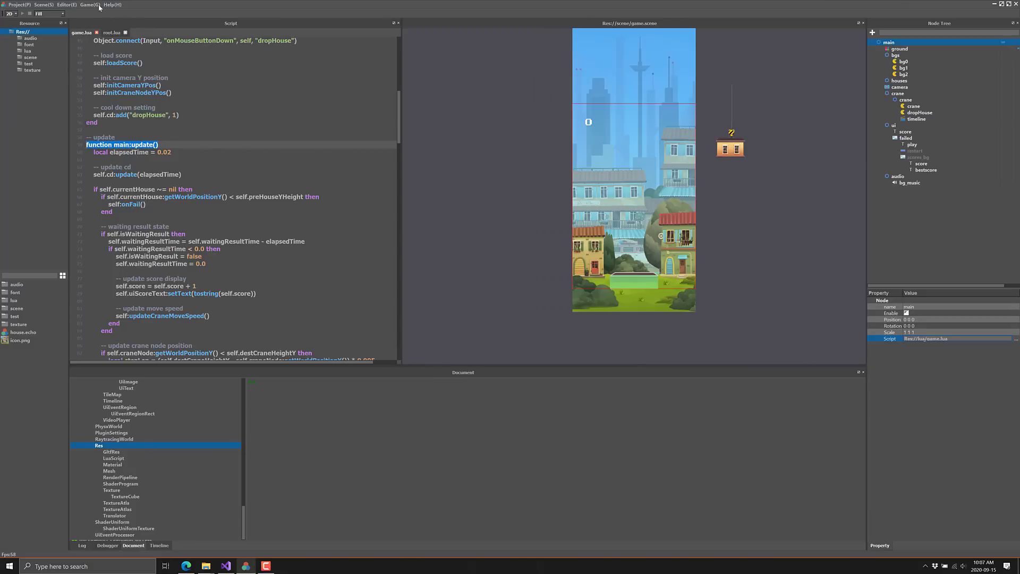
# Use Project > Open to browse Downloads > echo-examples-master > gltf and open gltf.echo.
pyautogui.click(45, 7)
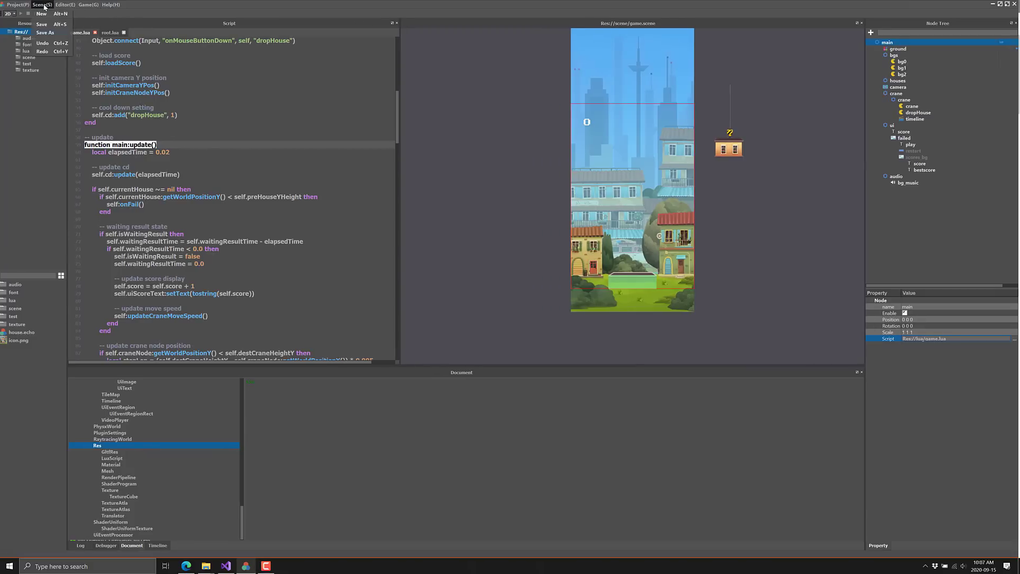
pyautogui.click(18, 5)
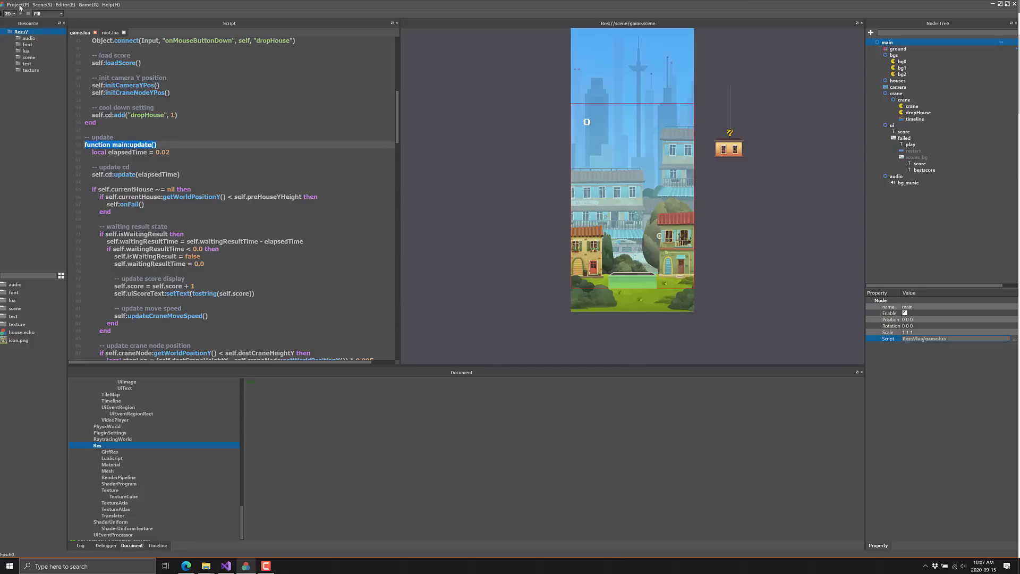
pyautogui.click(18, 5)
pyautogui.click(212, 3)
pyautogui.click(20, 5)
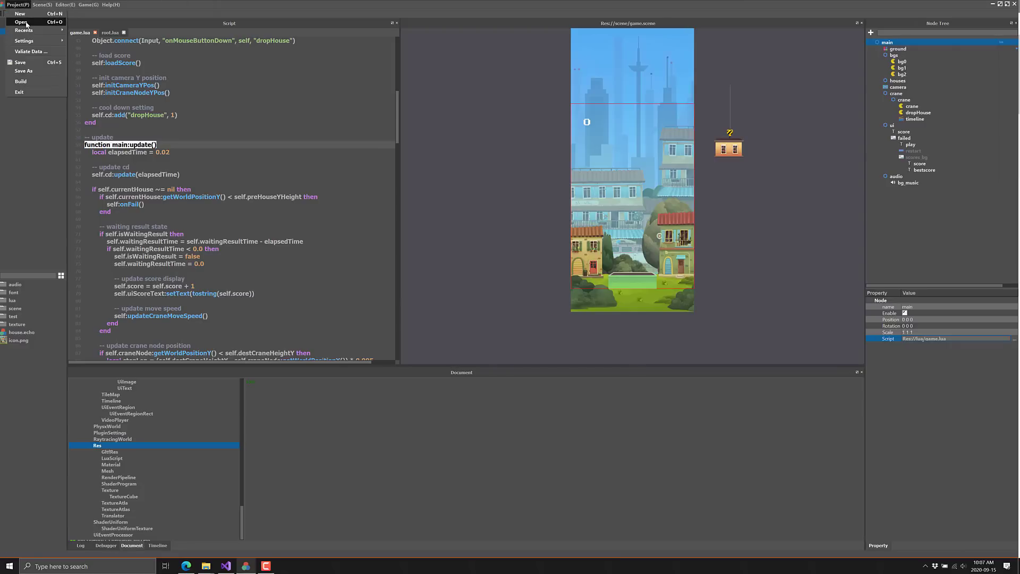
pyautogui.click(27, 25)
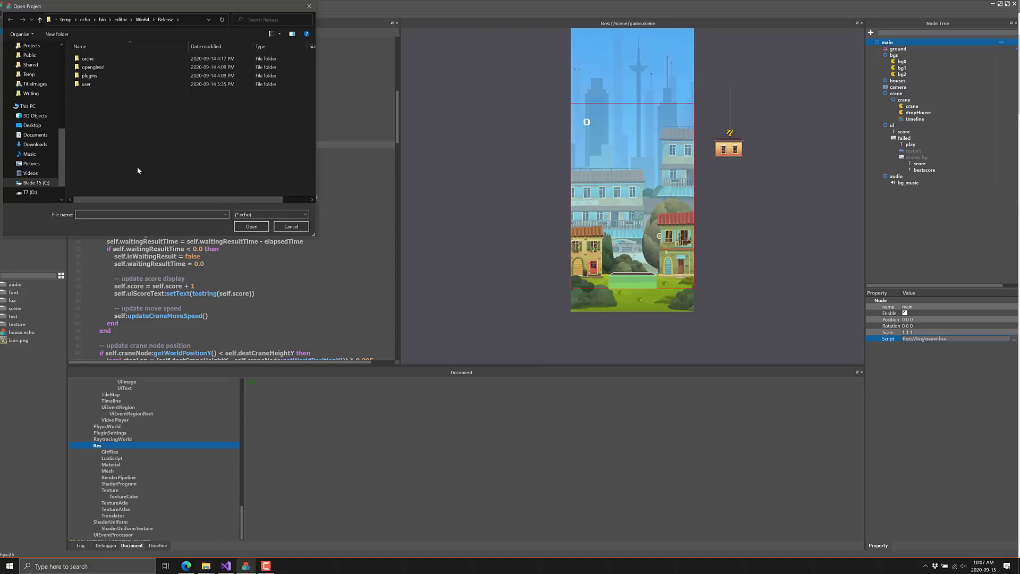
pyautogui.click(33, 134)
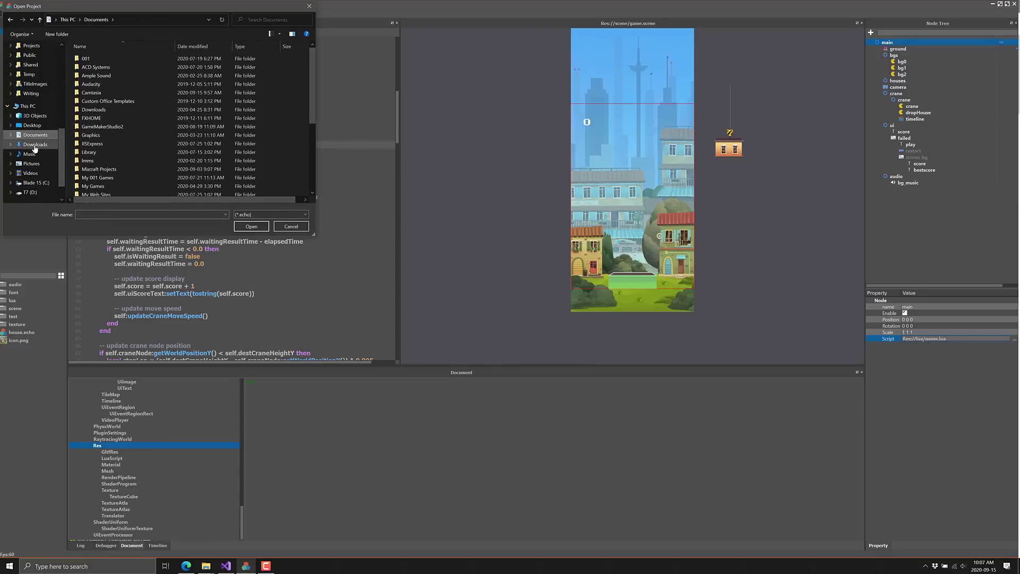
pyautogui.click(35, 144)
pyautogui.doubleClick(106, 69)
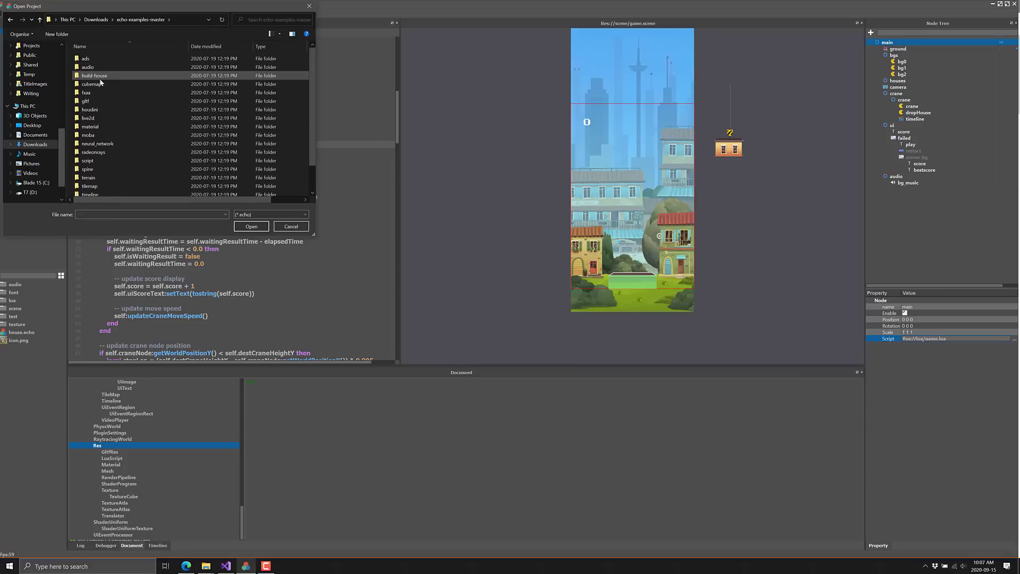
pyautogui.doubleClick(89, 101)
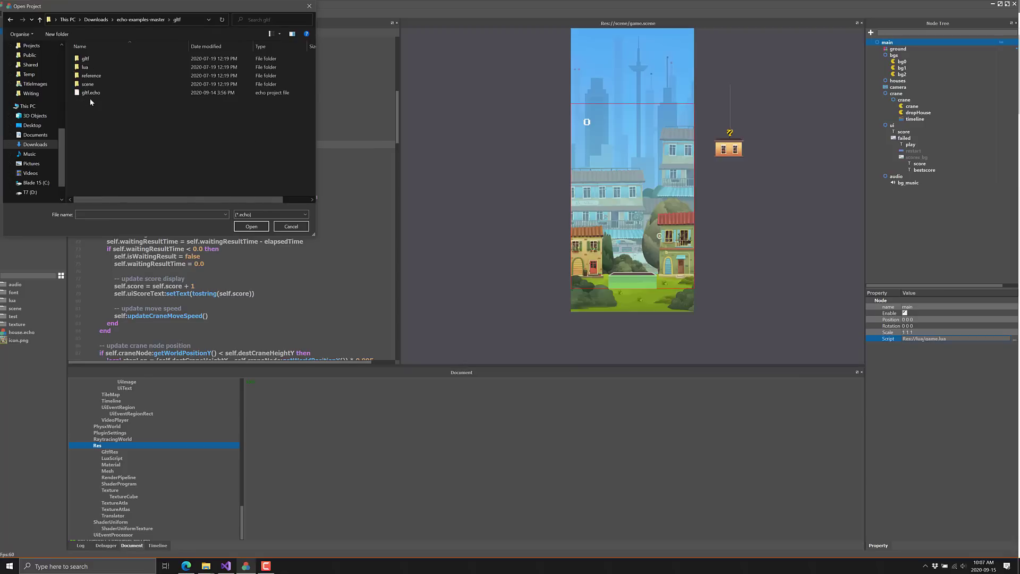
pyautogui.hotkey('alt', 'Tab')
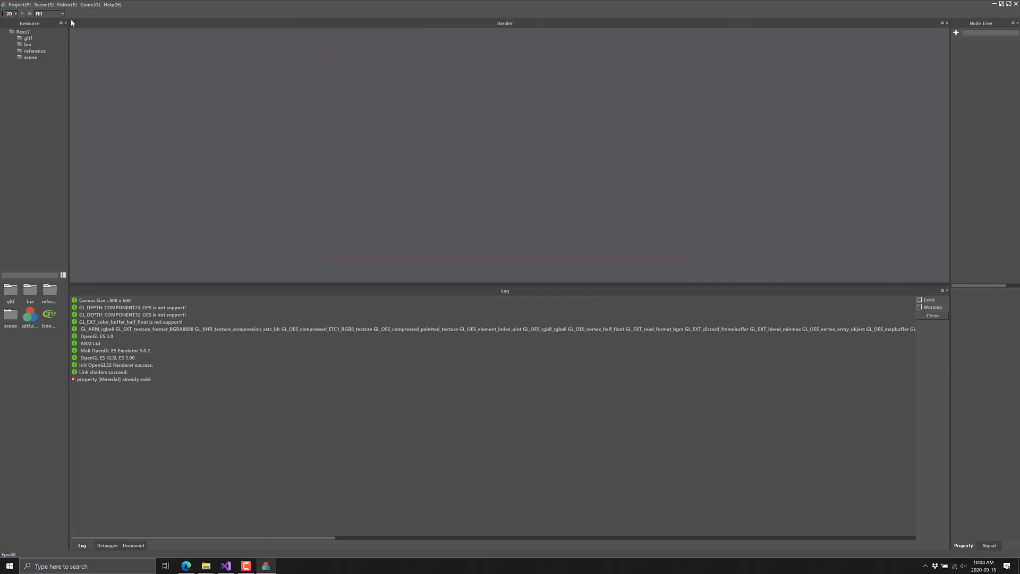
# Switch the editor to 3D mode and tilt the camera to a low horizon view.
pyautogui.click(17, 14)
pyautogui.click(11, 26)
pyautogui.moveTo(260, 80); pyautogui.dragTo(150, 62, button='middle')
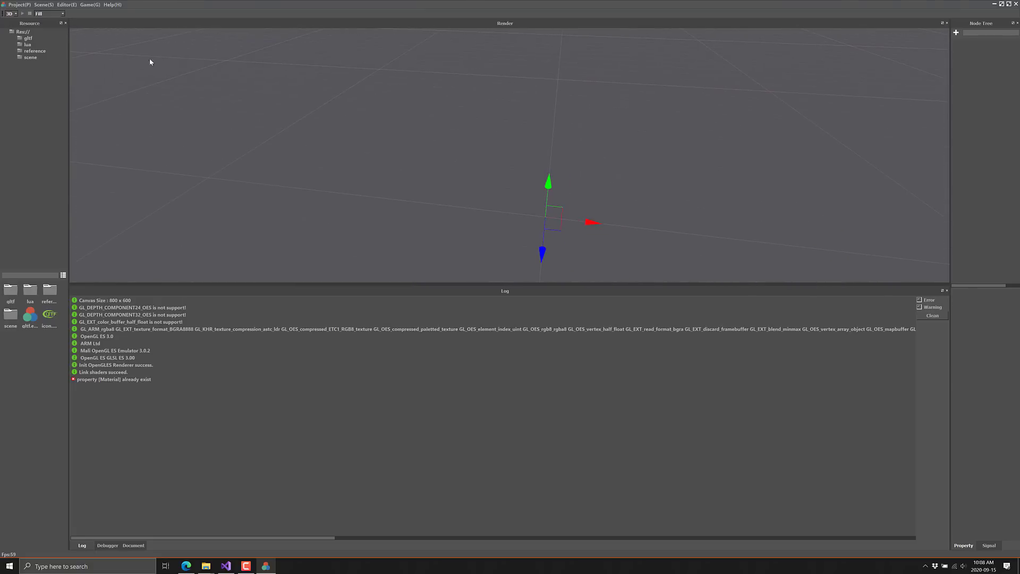
# Open main.scene from the scene folder, move closer to the robot and widen the Node Tree.
pyautogui.click(31, 57)
pyautogui.click(31, 295)
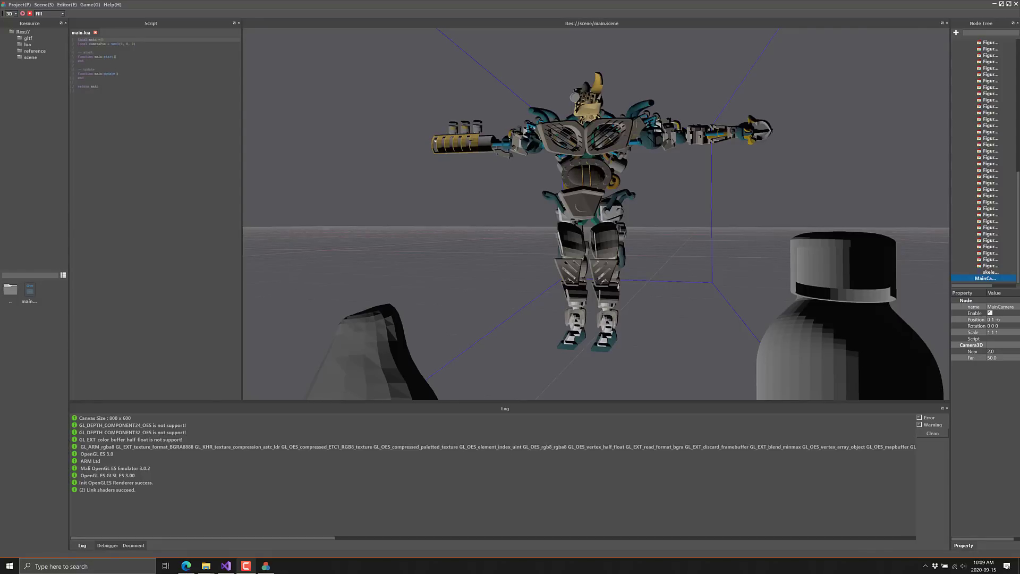
pyautogui.moveTo(620, 121); pyautogui.dragTo(589, 232, button='right')
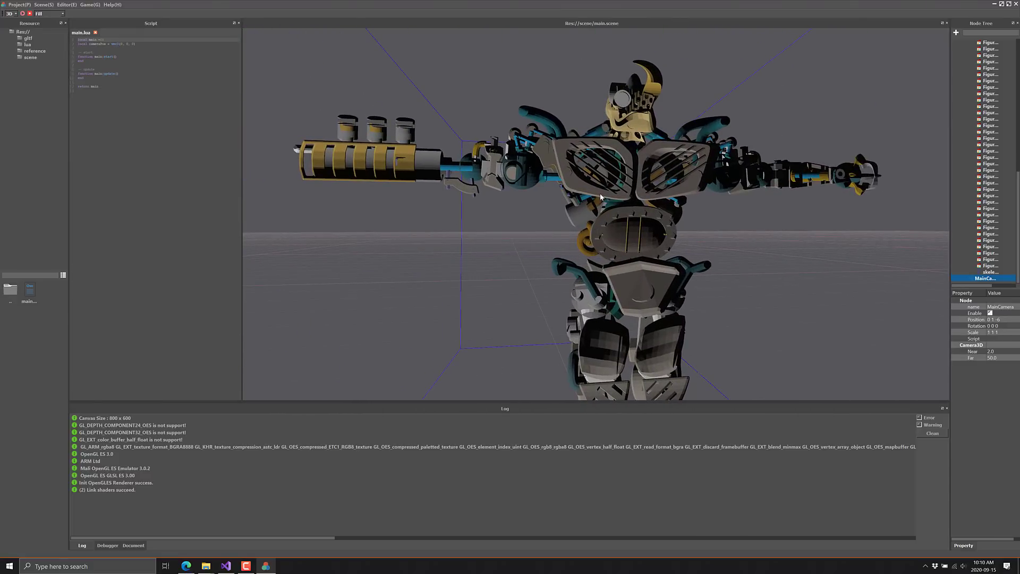
pyautogui.scroll(3, 973, 119)
pyautogui.moveTo(950, 117); pyautogui.dragTo(798, 122)
pyautogui.scroll(5, 913, 155)
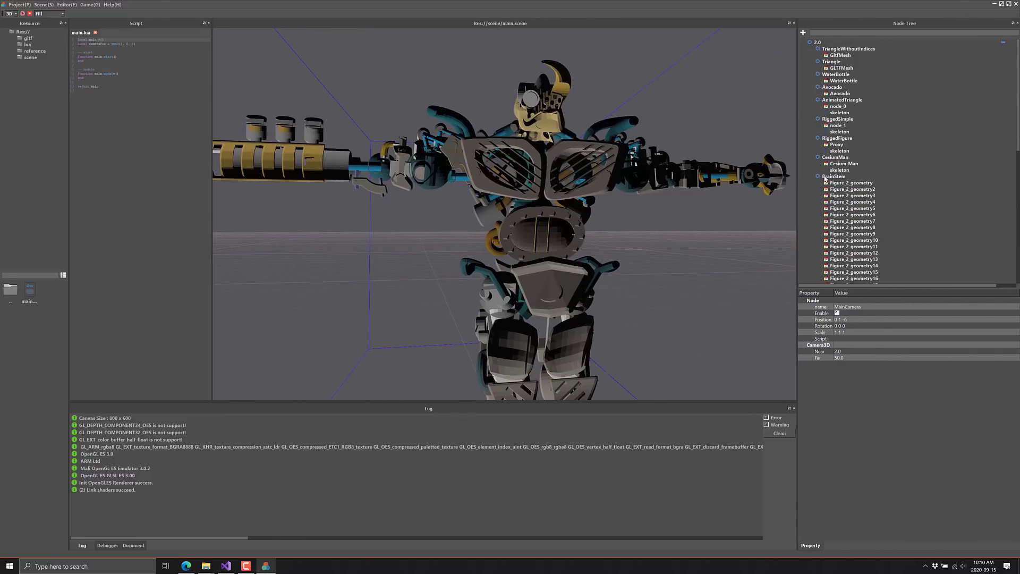
# Disable the BrainStem node to hide it, then re-enable it.
pyautogui.click(823, 177)
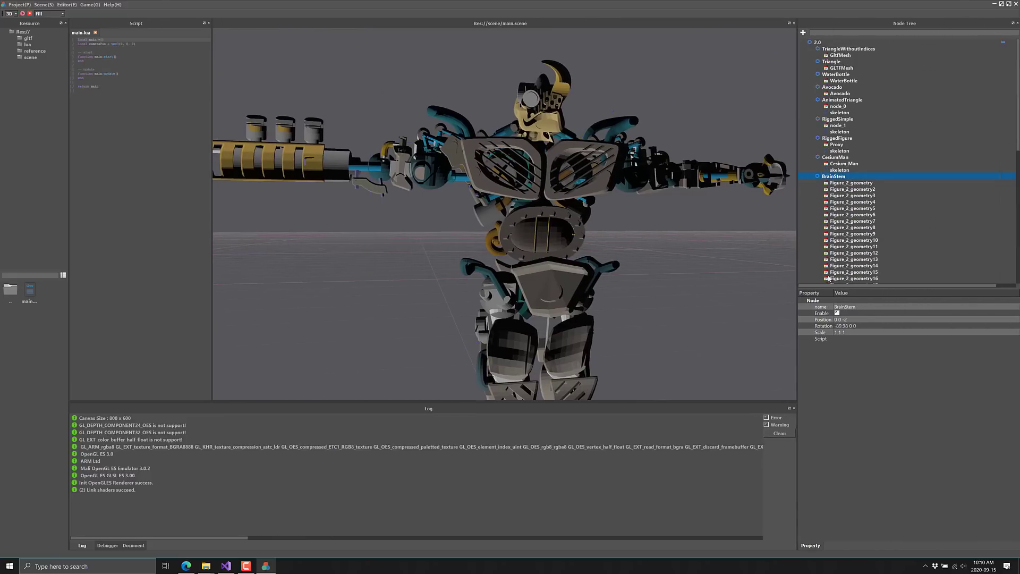
pyautogui.click(837, 314)
pyautogui.click(837, 312)
# Pull the camera back over the whole scene, then close Echo Engine.
pyautogui.scroll(-5, 576, 157)
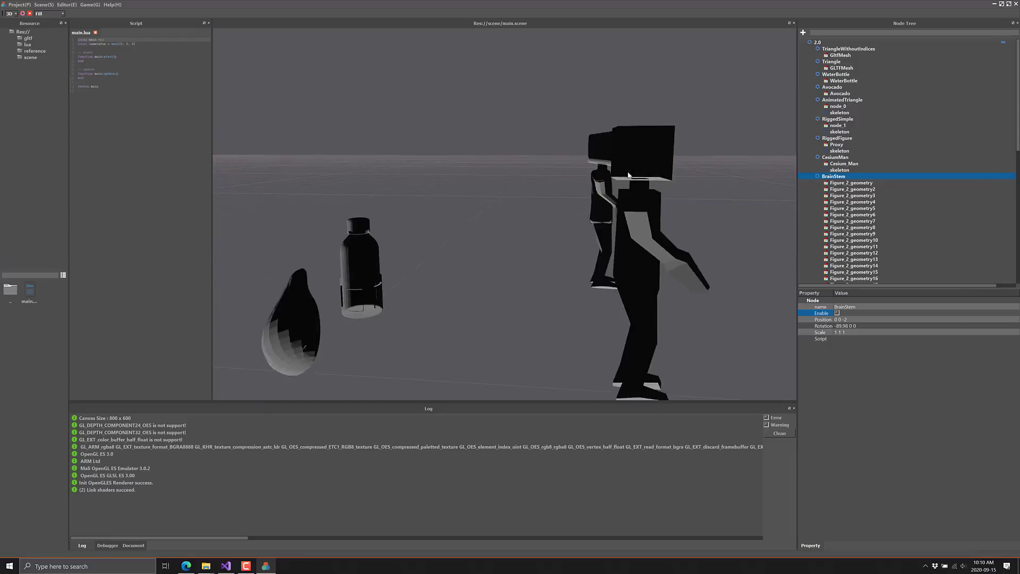
pyautogui.moveTo(628, 175); pyautogui.dragTo(542, 185, button='right')
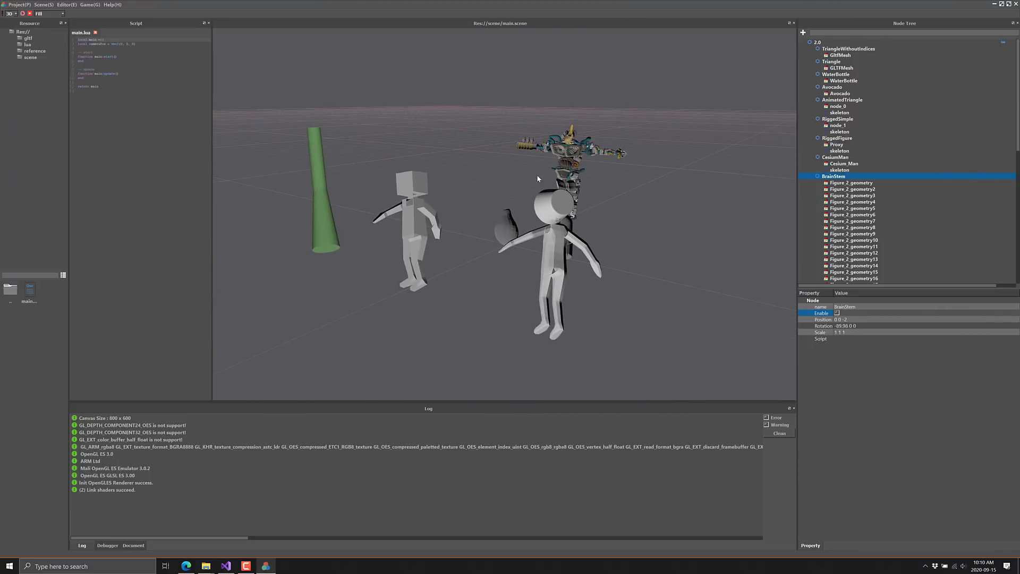
pyautogui.click(1016, 3)
# Bring the echo repository page forward and highlight its MIT License mention.
pyautogui.click(514, 4)
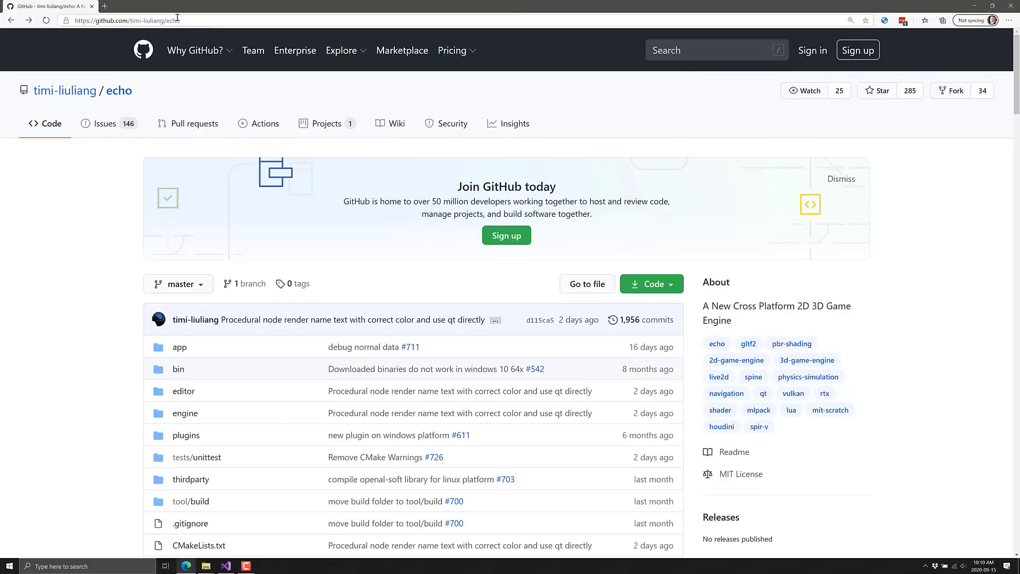
pyautogui.click(200, 23)
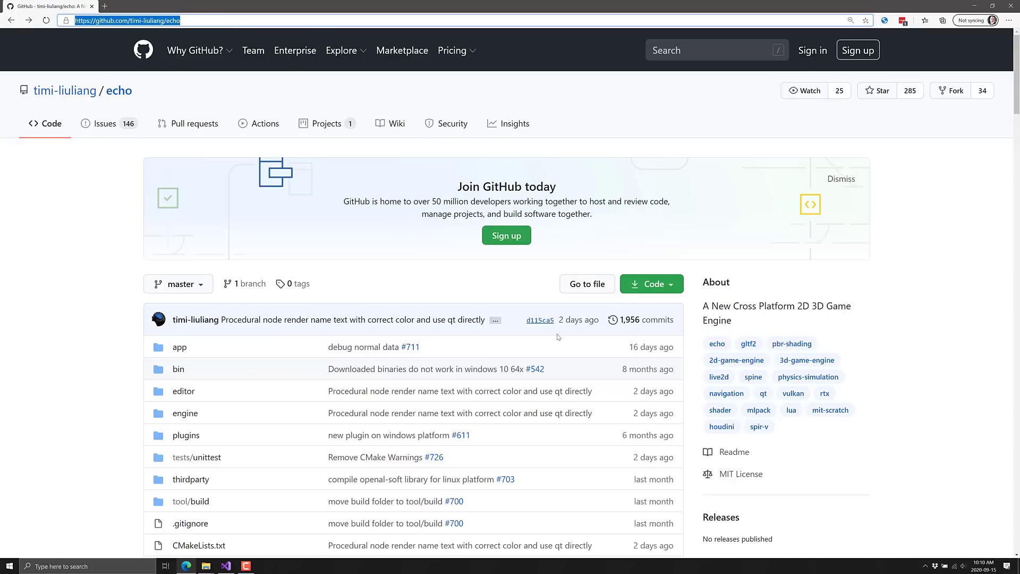
pyautogui.moveTo(566, 321); pyautogui.dragTo(688, 327)
pyautogui.scroll(-4, 628, 341)
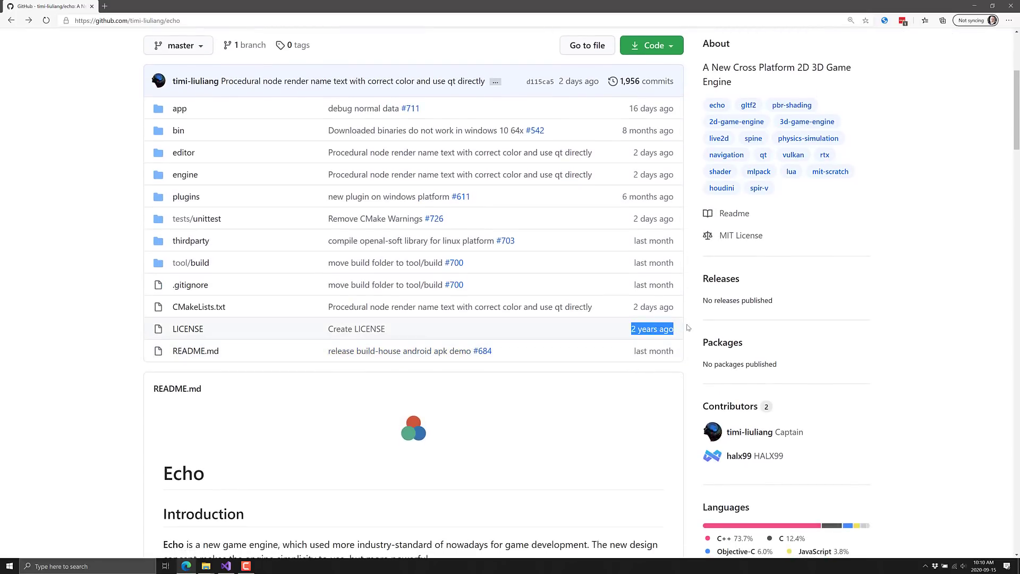
pyautogui.click(761, 280)
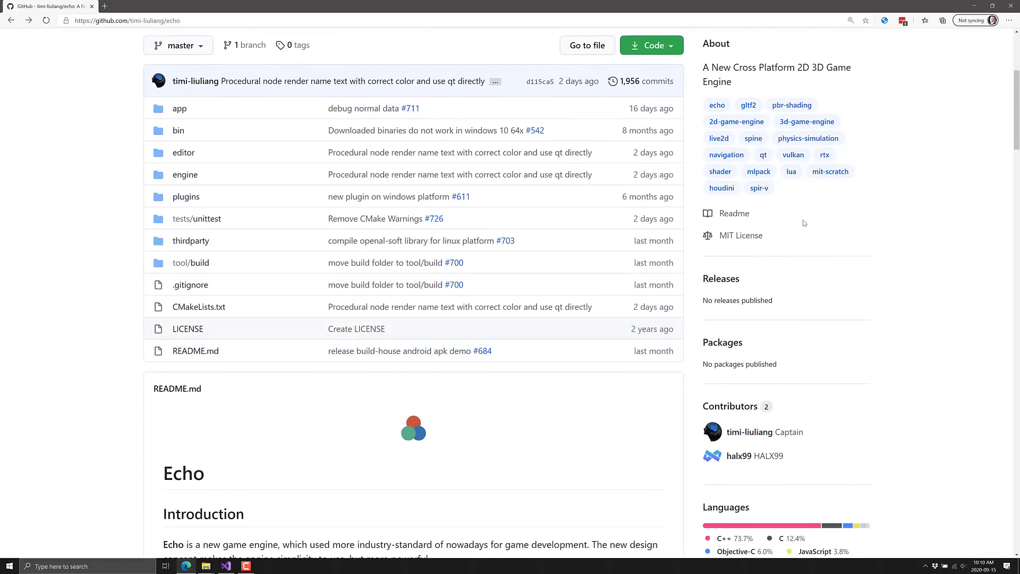
pyautogui.tripleClick(743, 237)
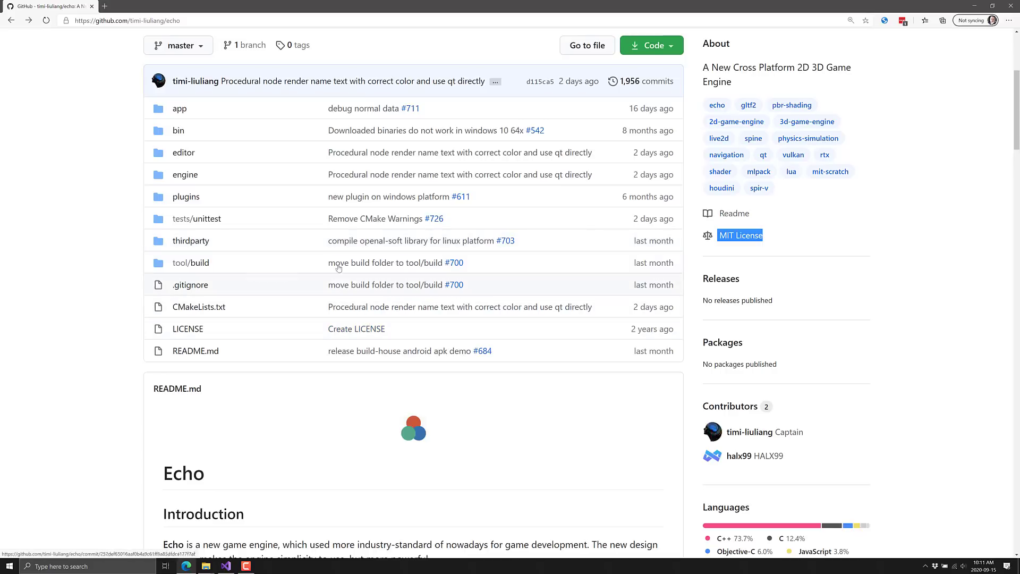
# Scroll through the README, visit the owner's profile, return, and highlight the editor folder's update date.
pyautogui.scroll(-5, 372, 244)
pyautogui.scroll(-1, 408, 247)
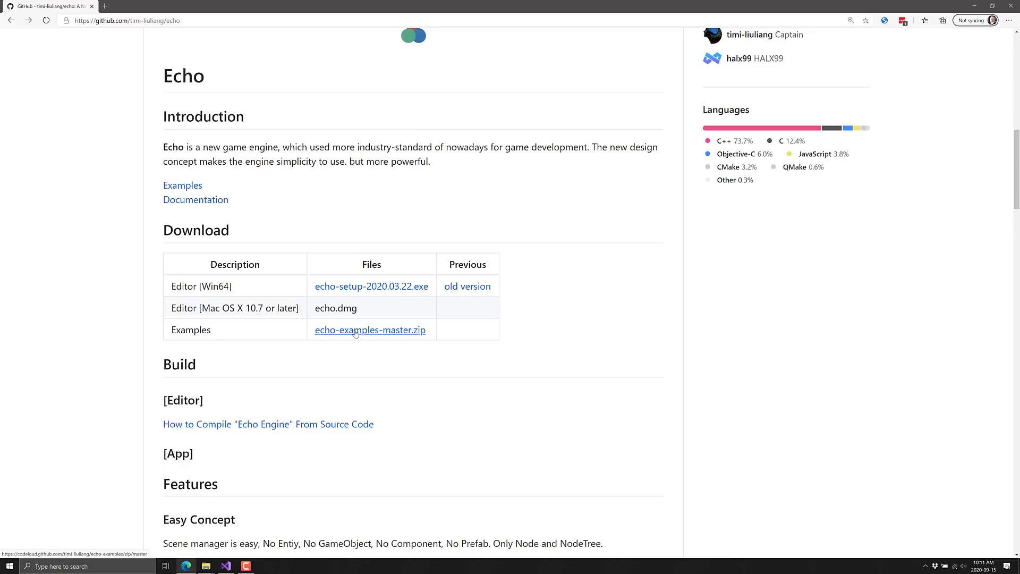
pyautogui.scroll(15, 458, 348)
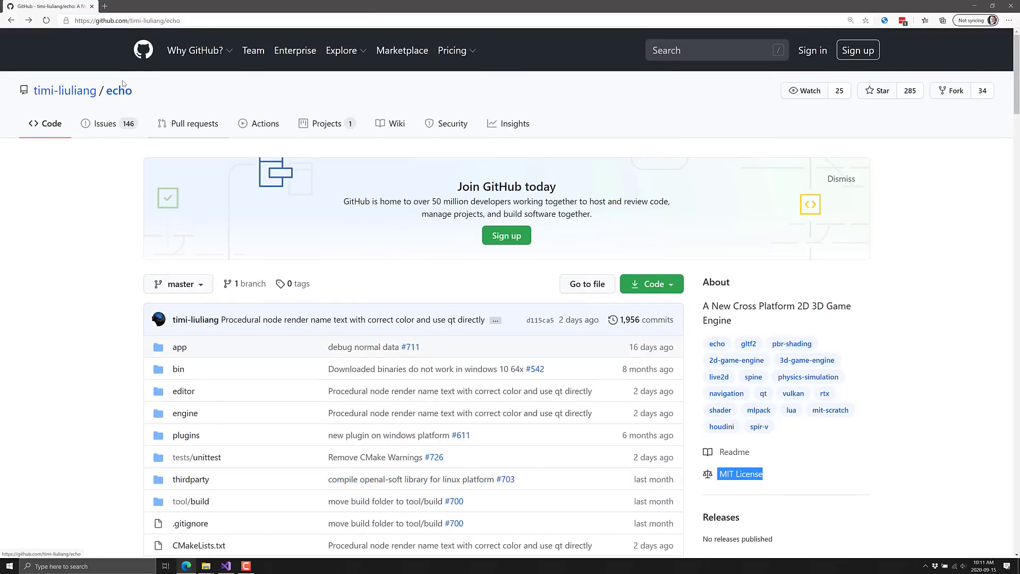
pyautogui.click(79, 91)
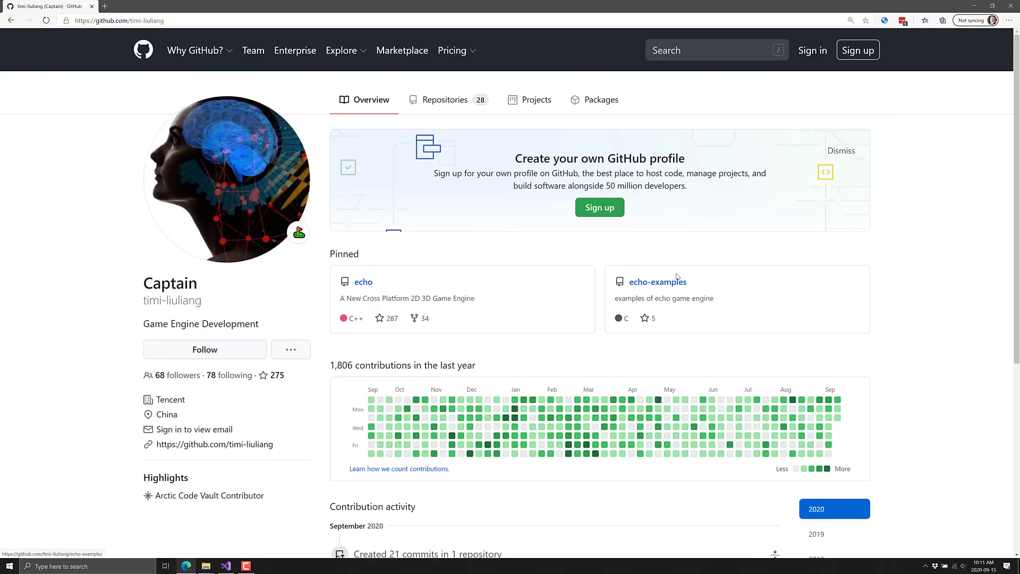
pyautogui.hotkey('alt', 'Left')
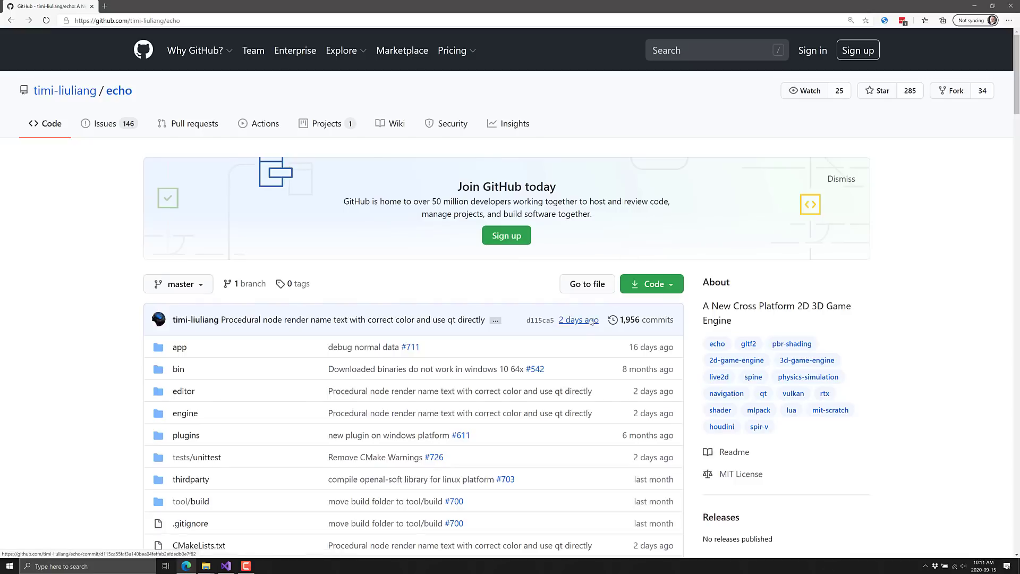
pyautogui.scroll(-14, 403, 280)
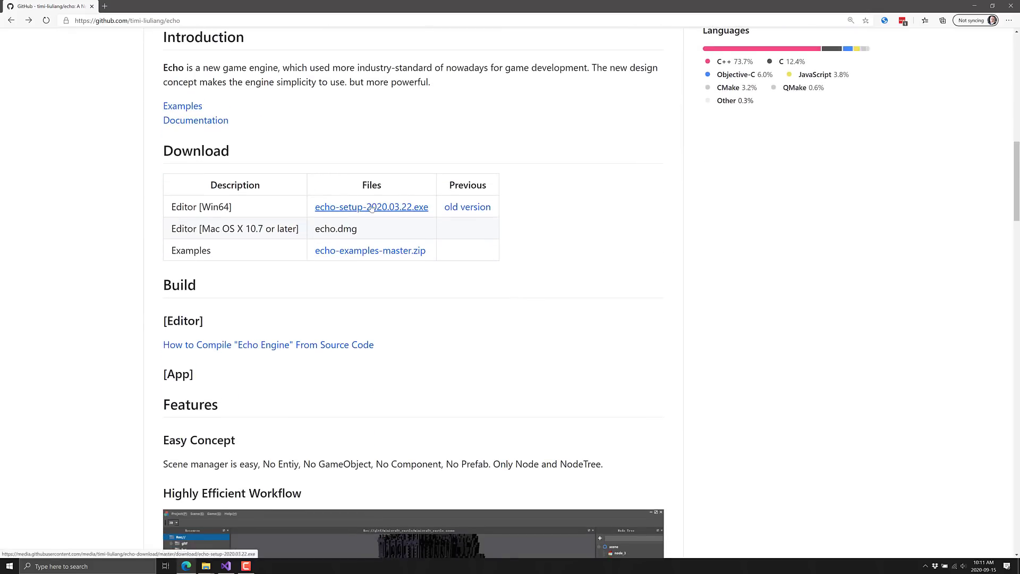
pyautogui.scroll(10, 565, 277)
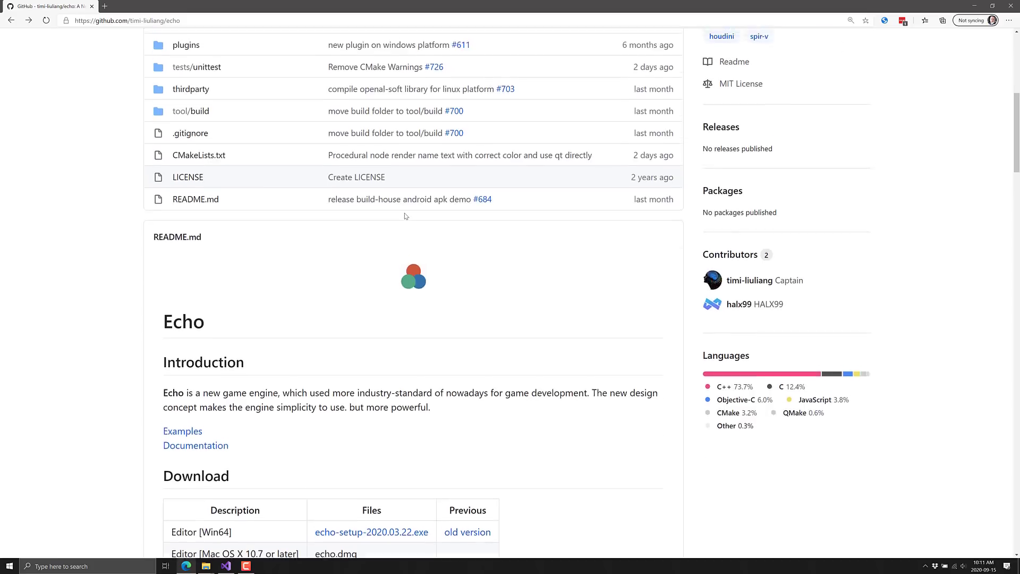
pyautogui.moveTo(633, 232); pyautogui.dragTo(664, 232)
pyautogui.scroll(-2, 490, 250)
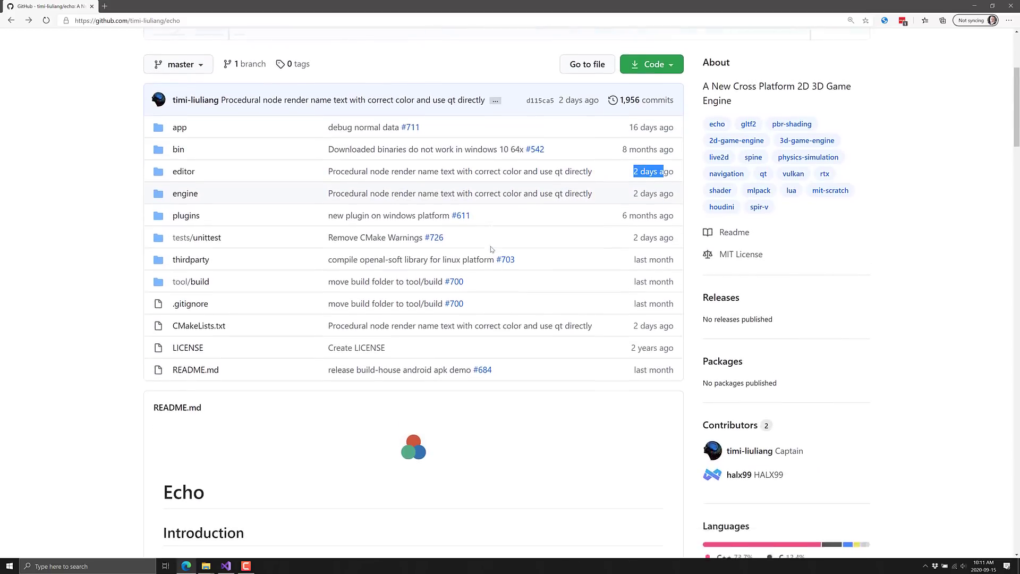
pyautogui.scroll(5, 584, 202)
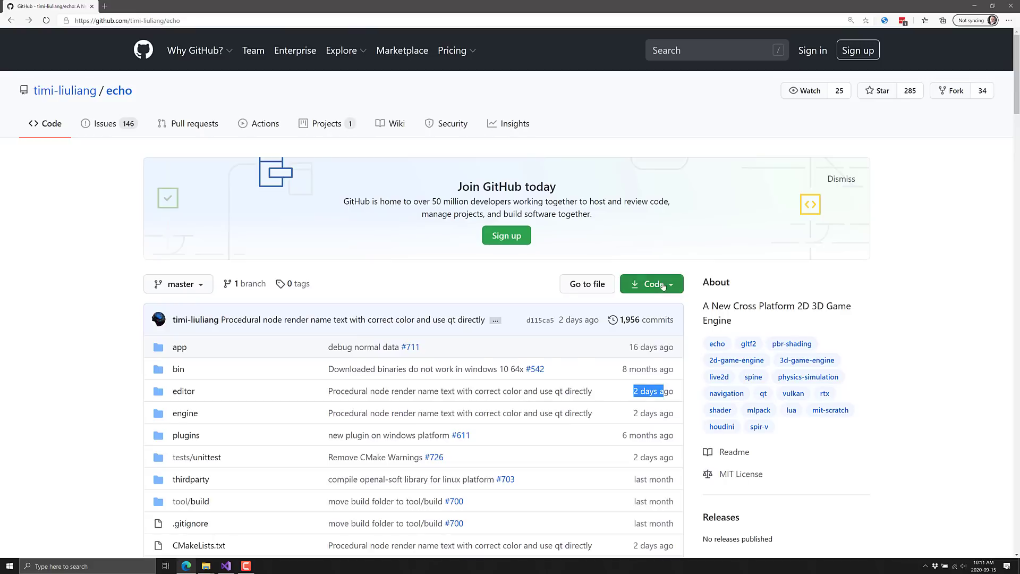
# Show the repo's clone options, then in Command Prompt create and enter C:\temp\t2.
pyautogui.click(652, 284)
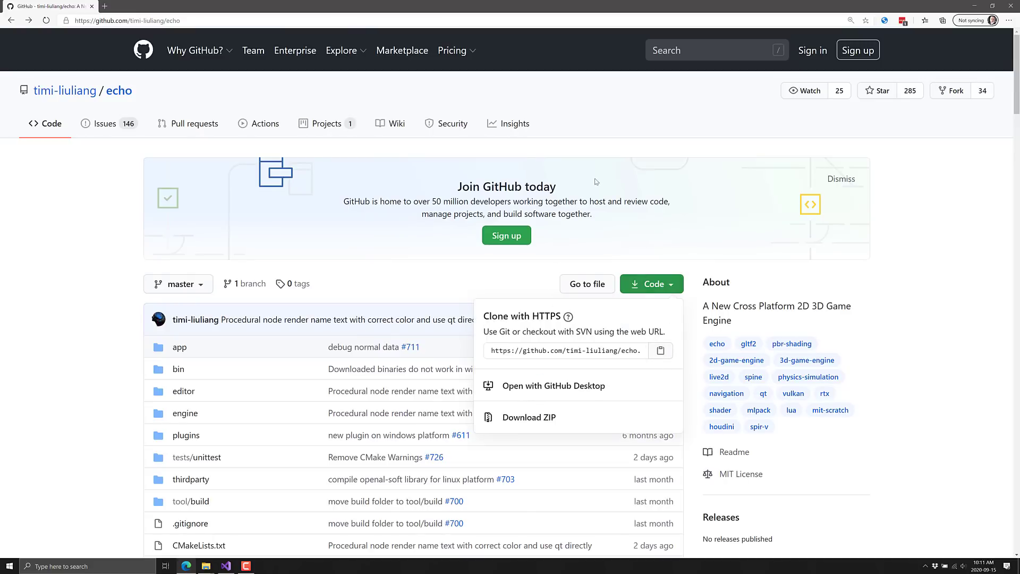
pyautogui.press('super')
pyautogui.write('cmd')
pyautogui.press('Return')
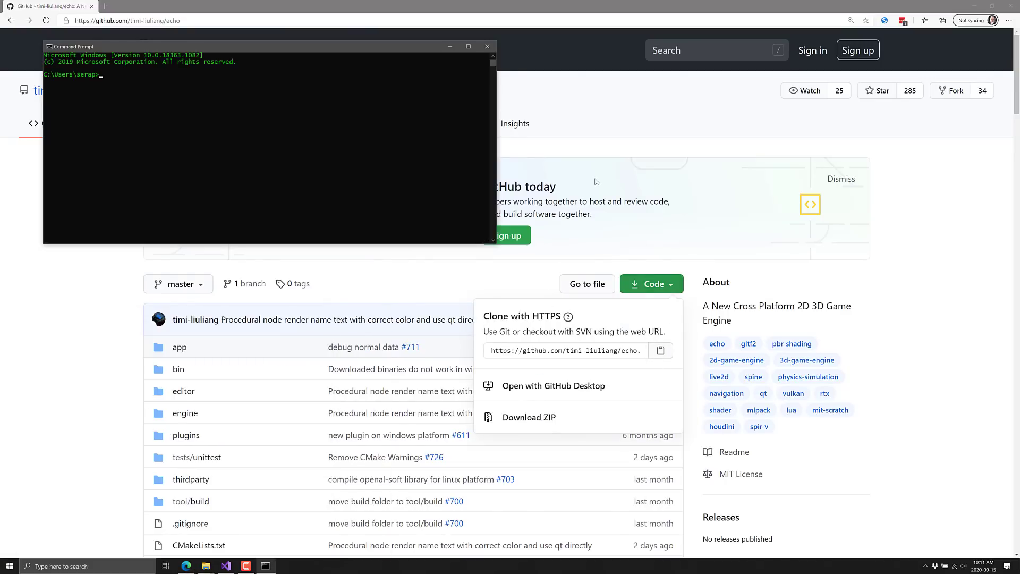
pyautogui.write('cd \temp')
pyautogui.press('Return')
pyautogui.write('md t2')
pyautogui.press('Return')
pyautogui.write('cd t2')
pyautogui.press('Return')
# Run git clone with the pasted echo repository URL.
pyautogui.write('git cone')
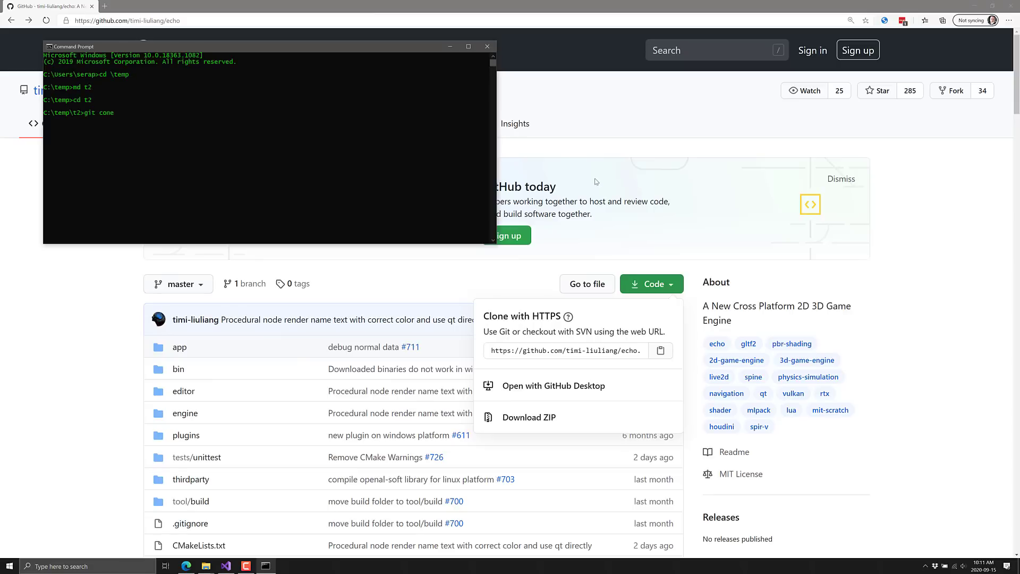
pyautogui.press('BackSpace')
pyautogui.press('BackSpace')
pyautogui.press('BackSpace')
pyautogui.write('lone')
pyautogui.keyDown('ctrl'); pyautogui.scroll(5, 296, 138); pyautogui.keyUp('ctrl')
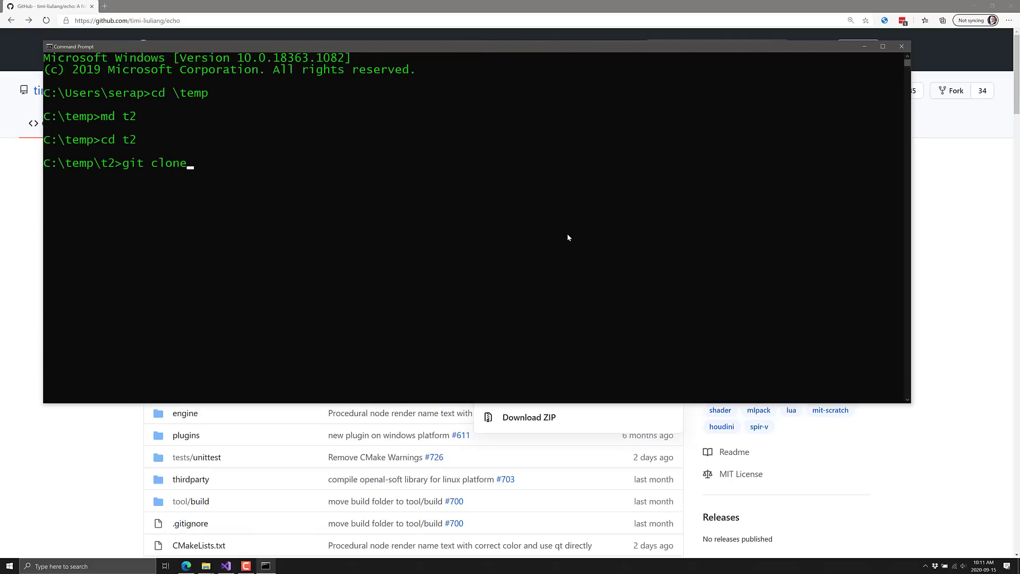
pyautogui.hotkey('ctrl', 'v')
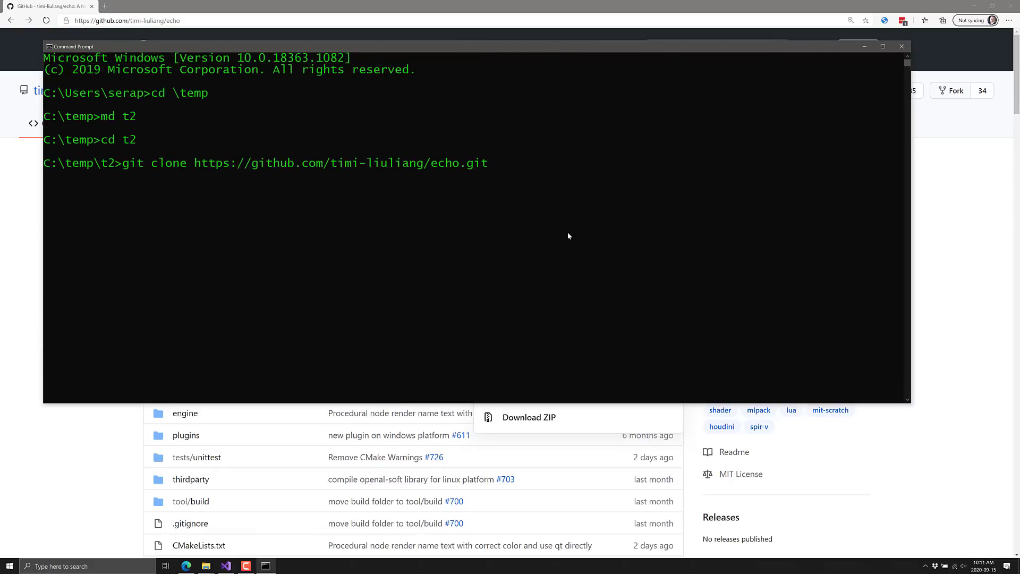
pyautogui.press('Return')
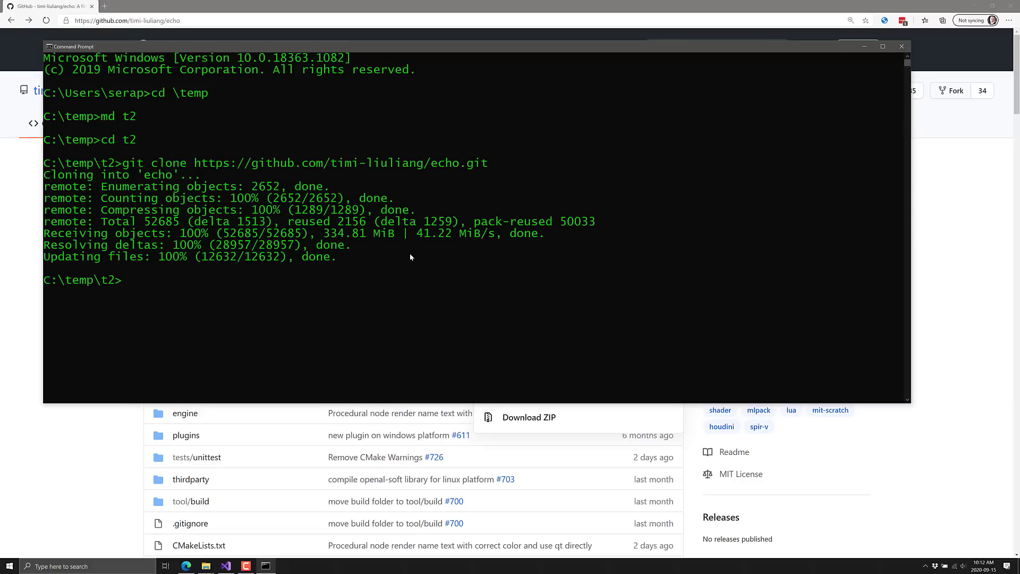
pyautogui.press('super')
# Launch CMake GUI and browse its source folder to C:/temp/t2/echo.
pyautogui.click(62, 333)
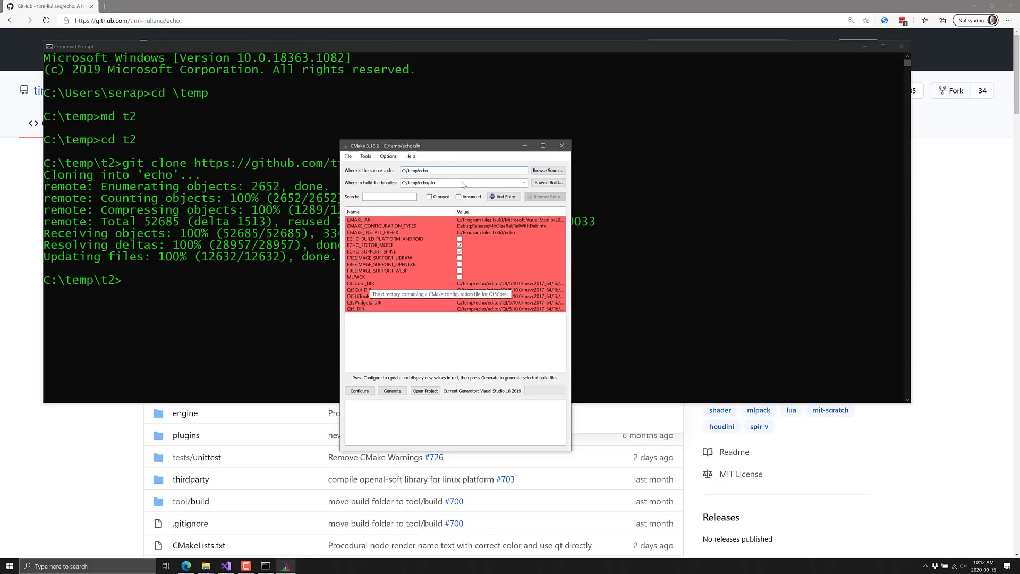
pyautogui.click(541, 171)
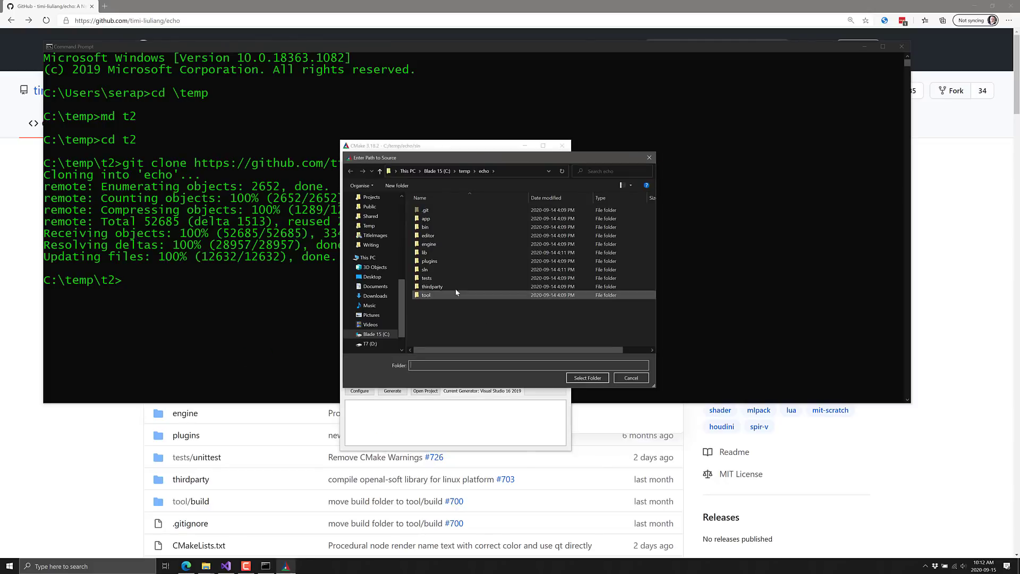
pyautogui.click(466, 171)
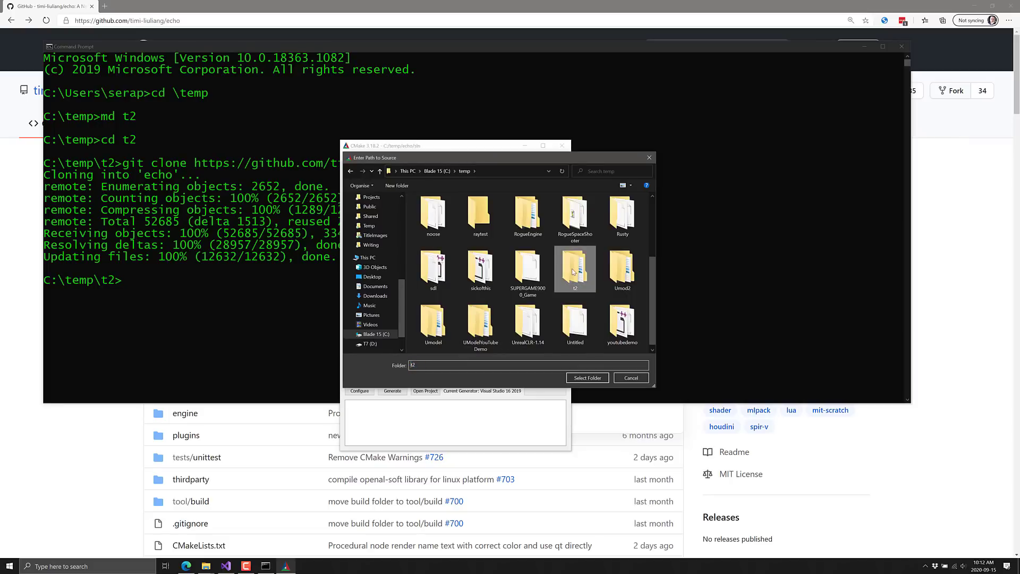
pyautogui.doubleClick(575, 270)
pyautogui.doubleClick(434, 210)
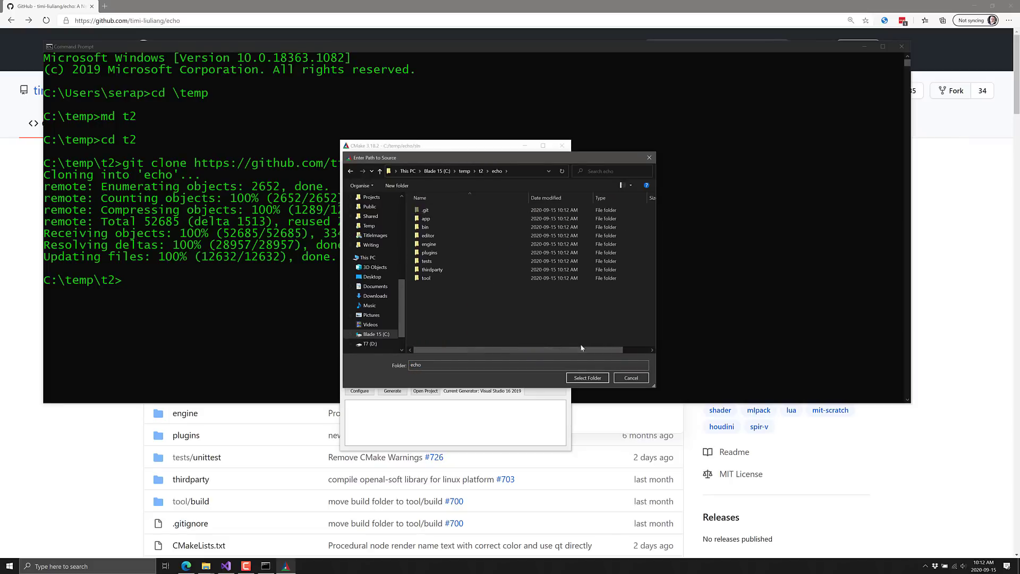
pyautogui.click(587, 378)
# Copy the source path into 'Where to build the binaries' and append /sln.
pyautogui.click(449, 169)
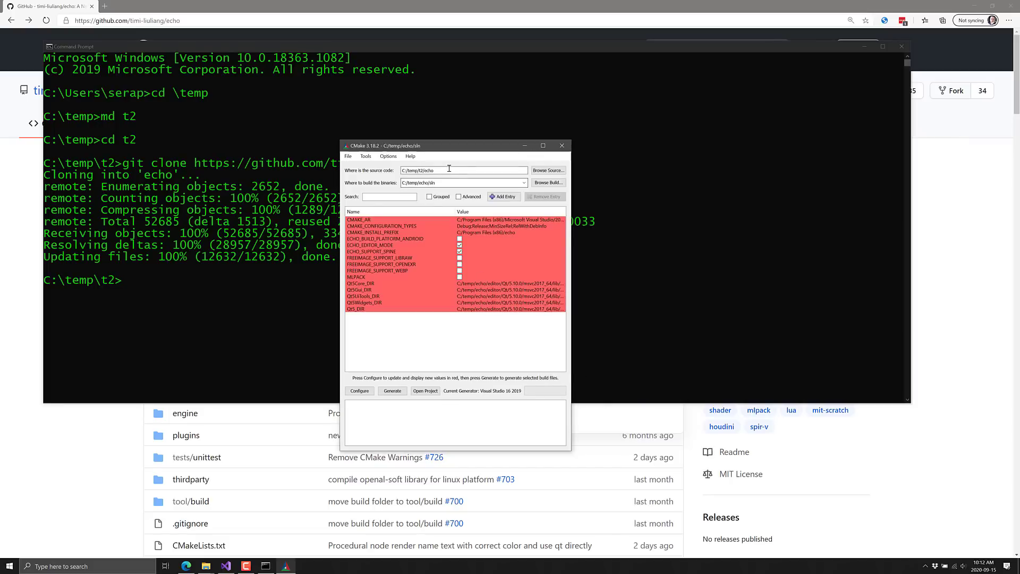
pyautogui.hotkey('ctrl', 'a')
pyautogui.hotkey('ctrl', 'c')
pyautogui.tripleClick(455, 182)
pyautogui.hotkey('ctrl', 'v')
pyautogui.write('/sl')
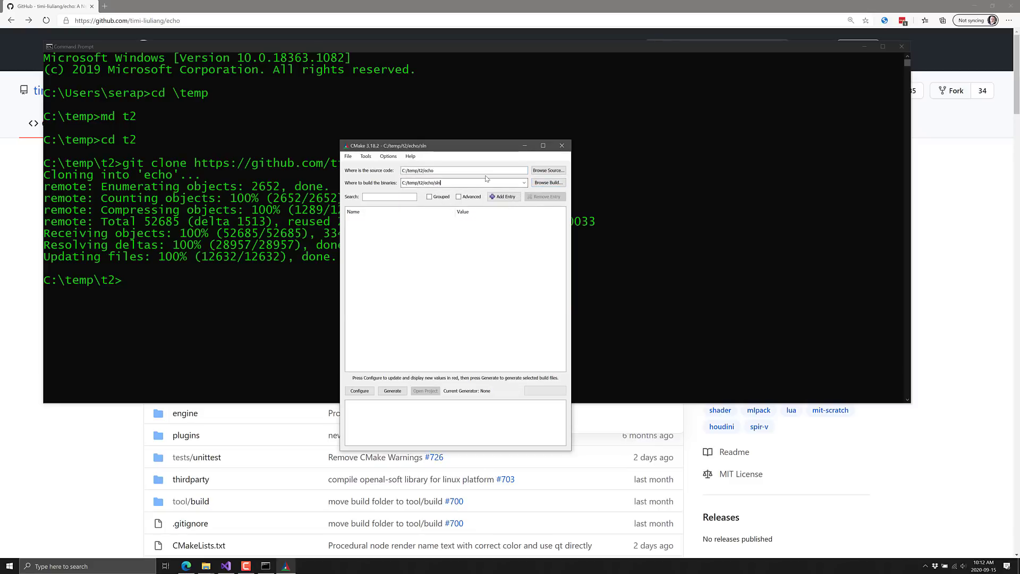
# Configure the echo project for Visual Studio 16 2019, creating the sln folder, and generate the solution.
pyautogui.click(360, 393)
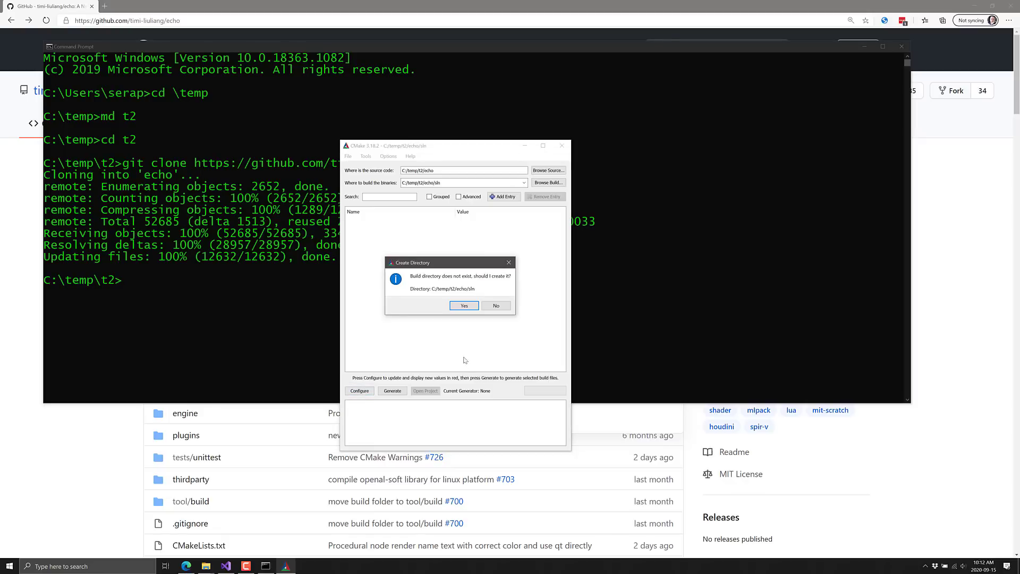
pyautogui.click(465, 306)
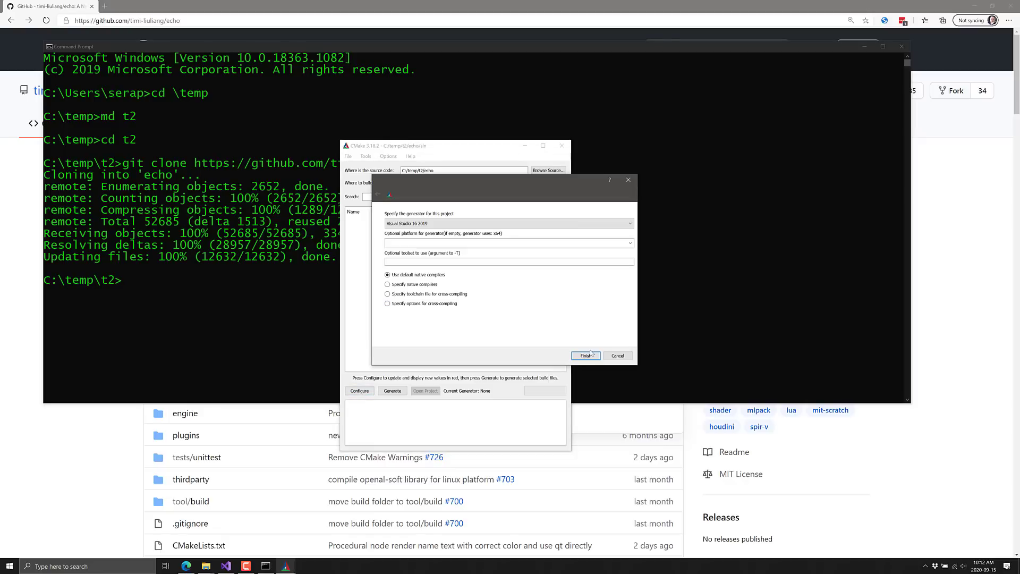
pyautogui.click(439, 224)
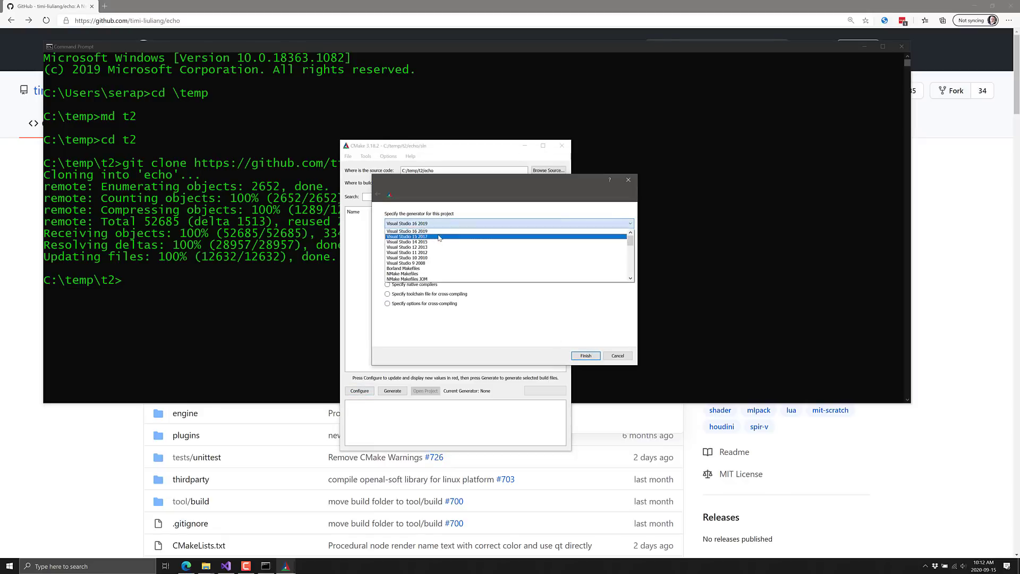
pyautogui.click(433, 232)
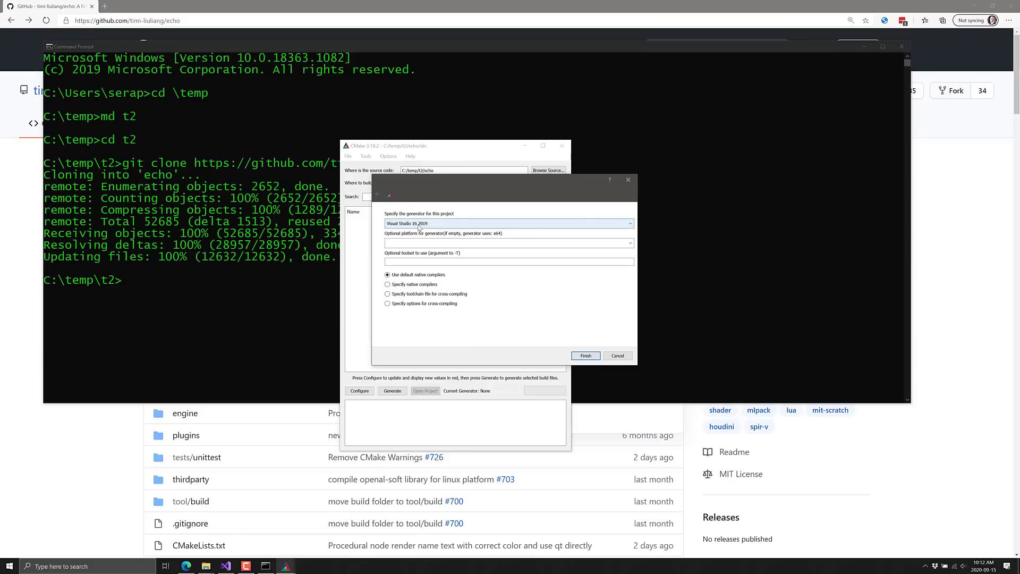
pyautogui.click(589, 356)
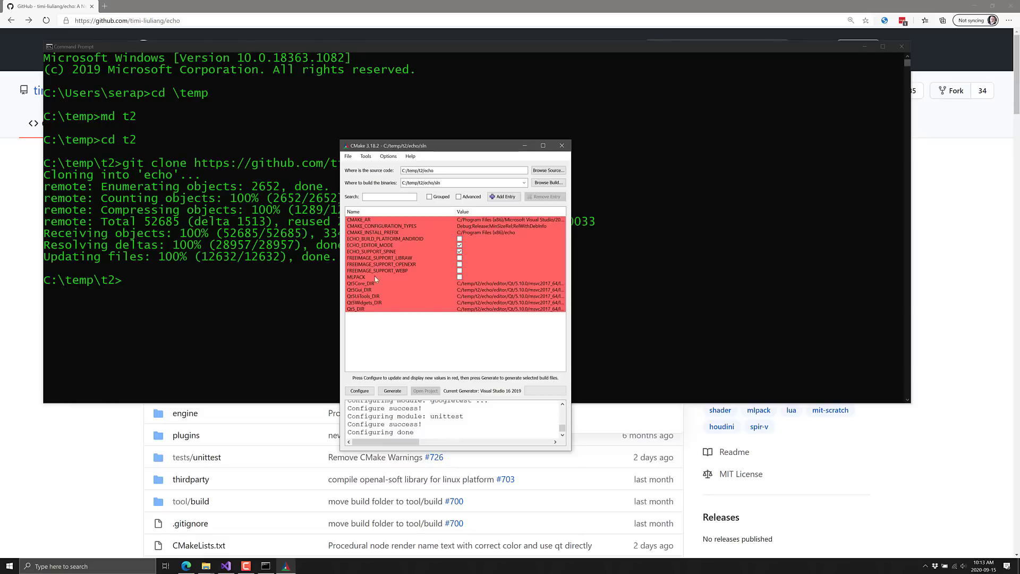
pyautogui.click(401, 391)
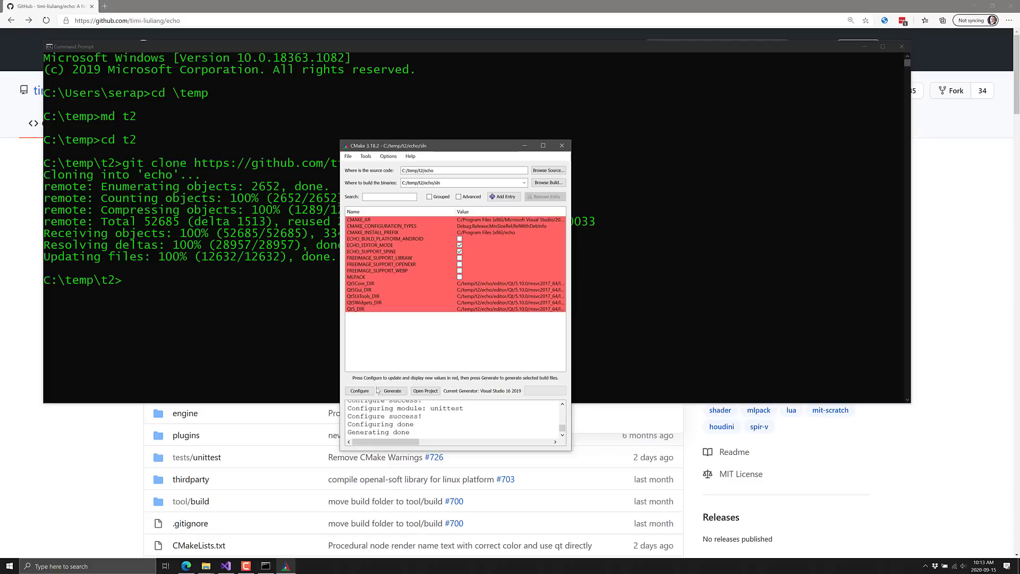
pyautogui.click(206, 566)
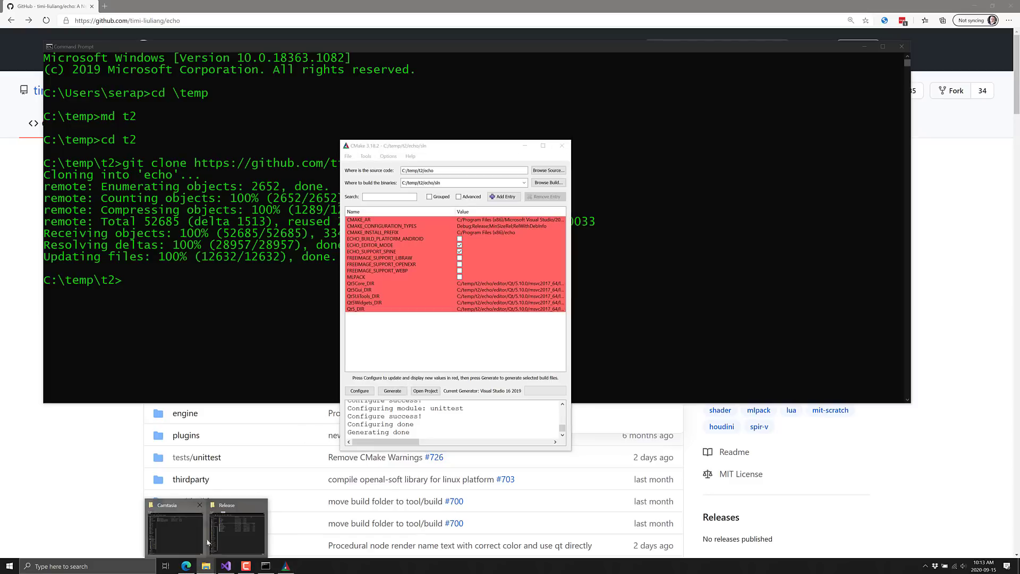
# In the Release Explorer window, navigate to C:\temp\t2\echo\sln and select echo.sln.
pyautogui.click(208, 540)
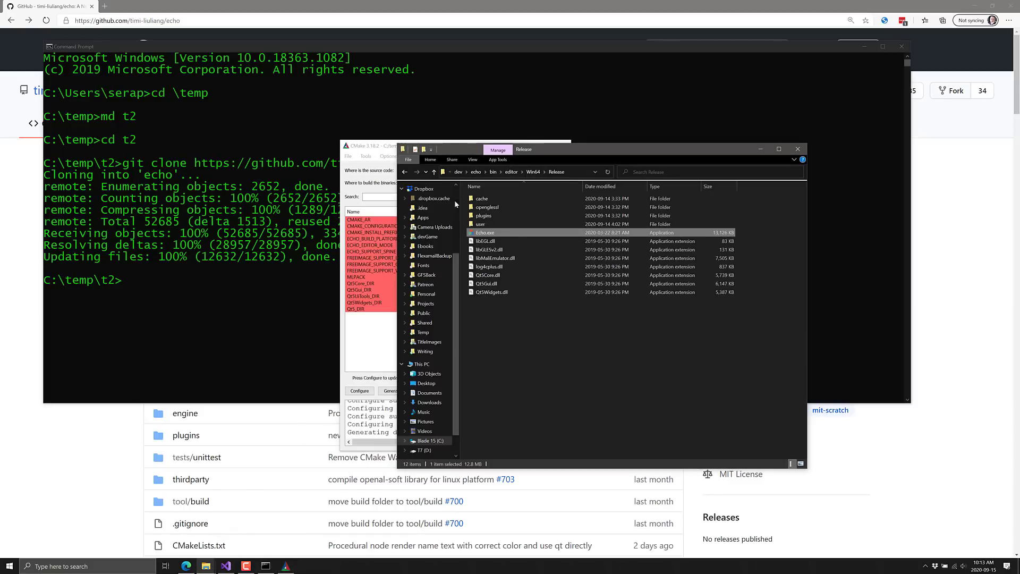
pyautogui.click(431, 441)
pyautogui.click(485, 260)
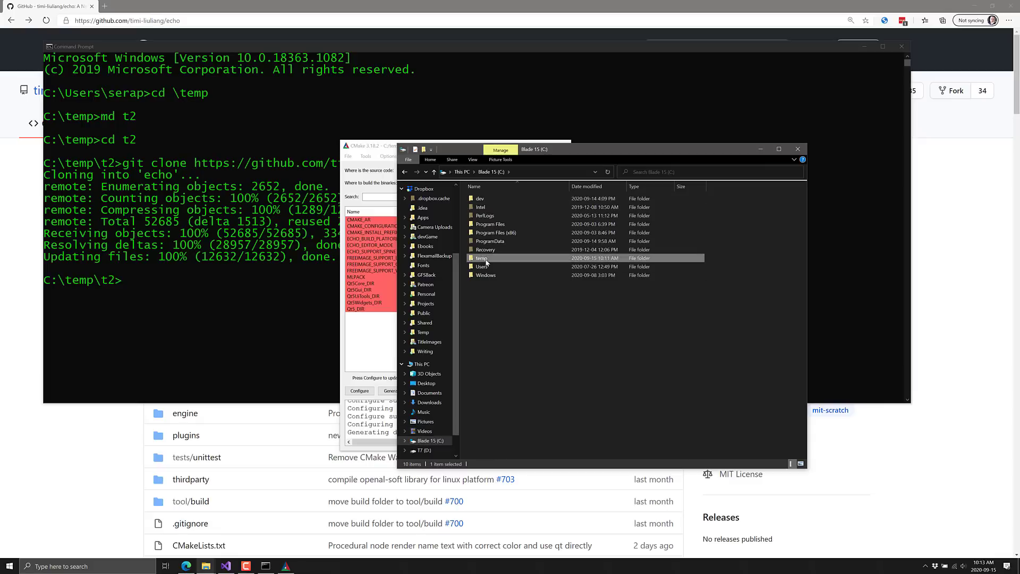
pyautogui.doubleClick(484, 259)
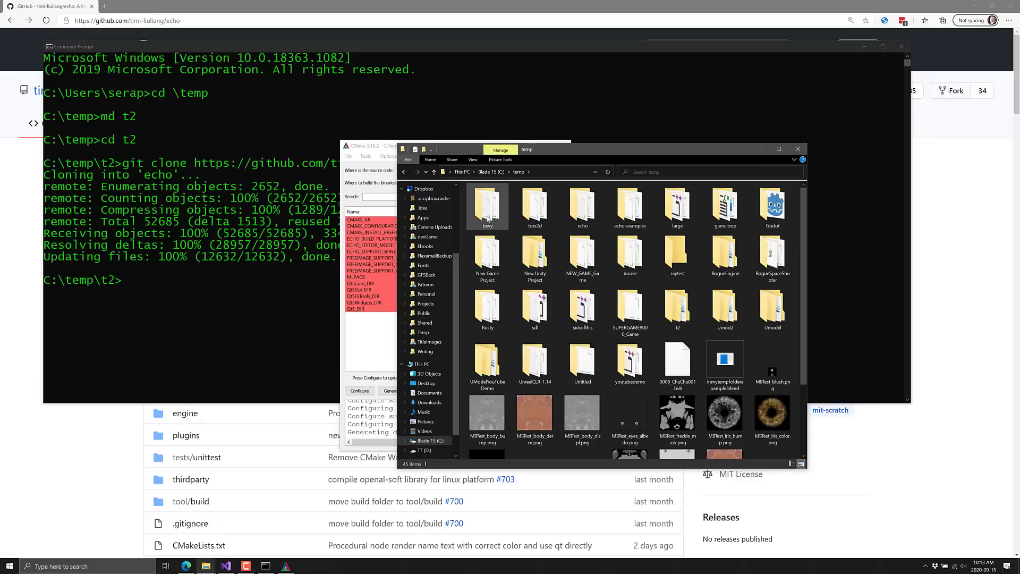
pyautogui.doubleClick(577, 209)
pyautogui.hotkey('alt', 'Left')
pyautogui.doubleClick(676, 314)
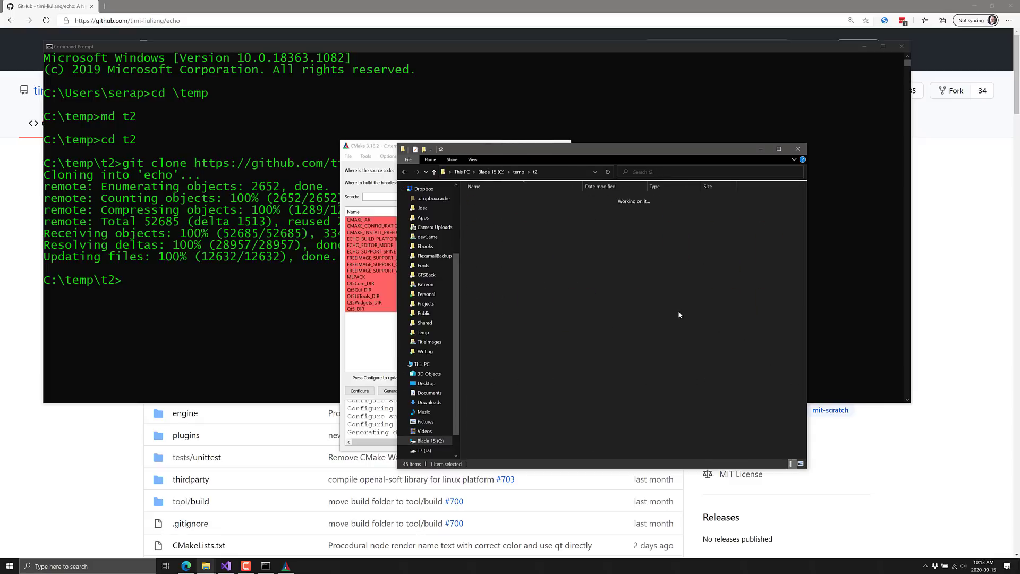
pyautogui.doubleClick(483, 198)
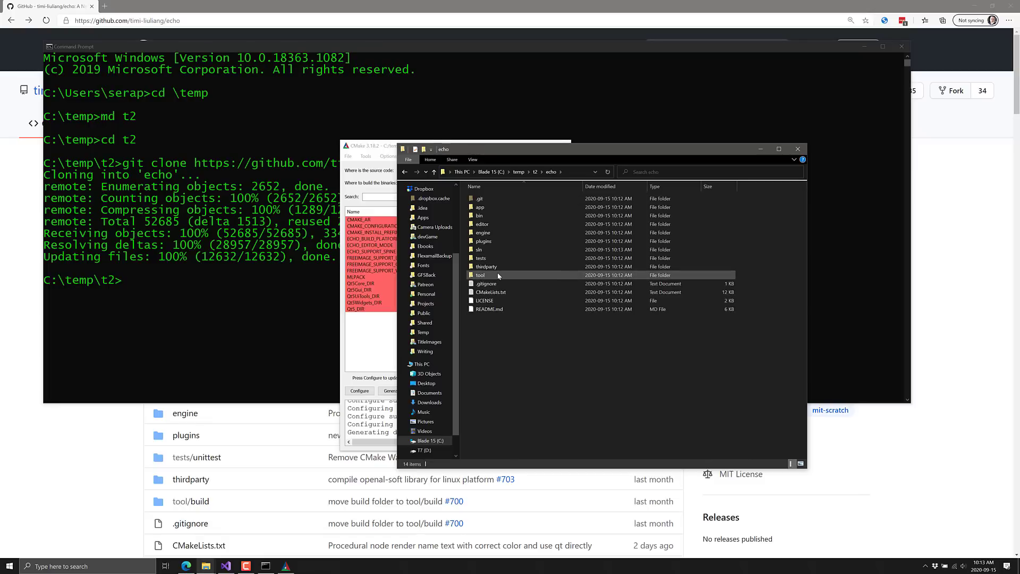
pyautogui.doubleClick(499, 250)
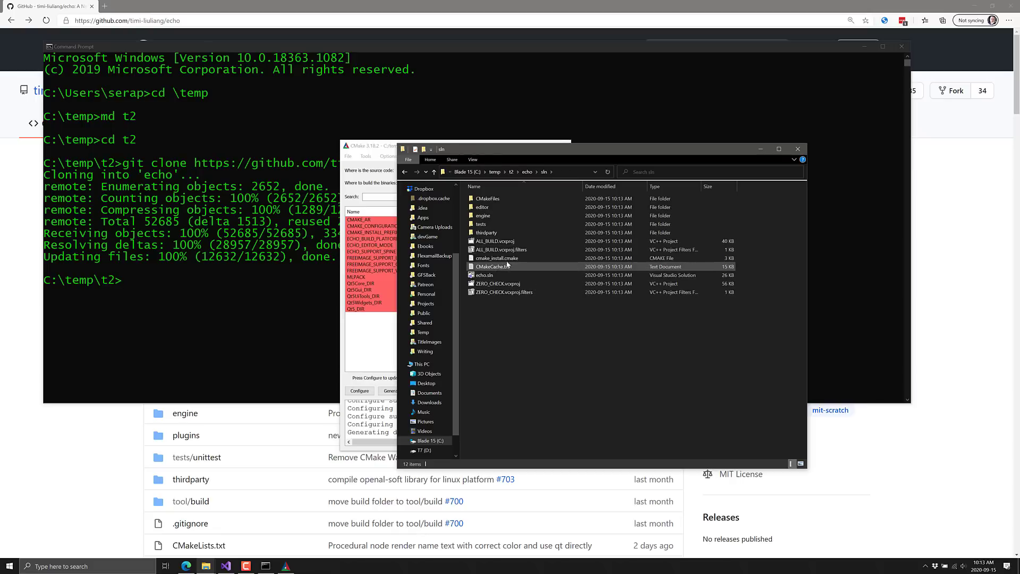
pyautogui.click(584, 274)
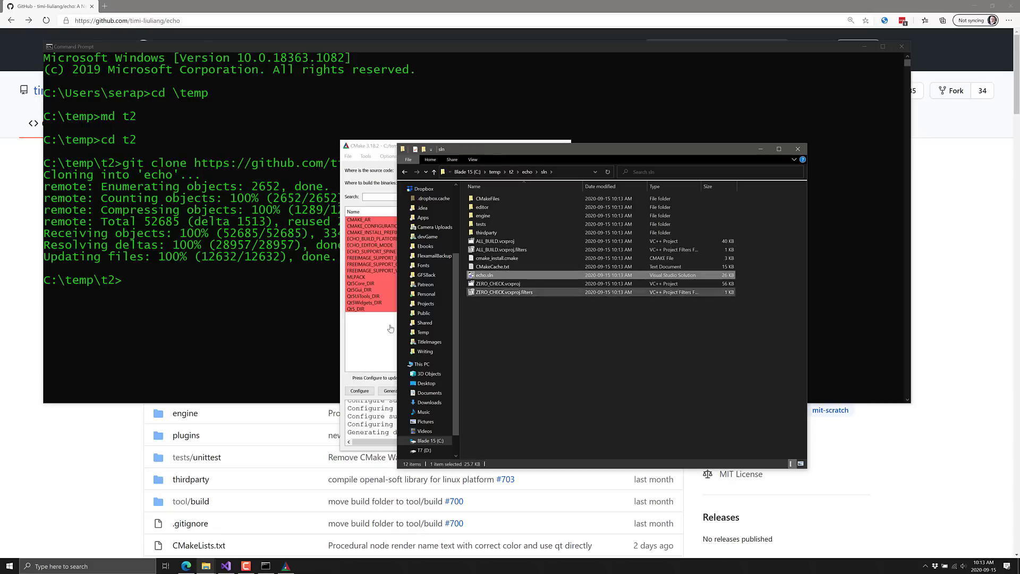
# Collapse the main, core and engine nodes of the echo solution tree to top-level folders.
pyautogui.click(226, 566)
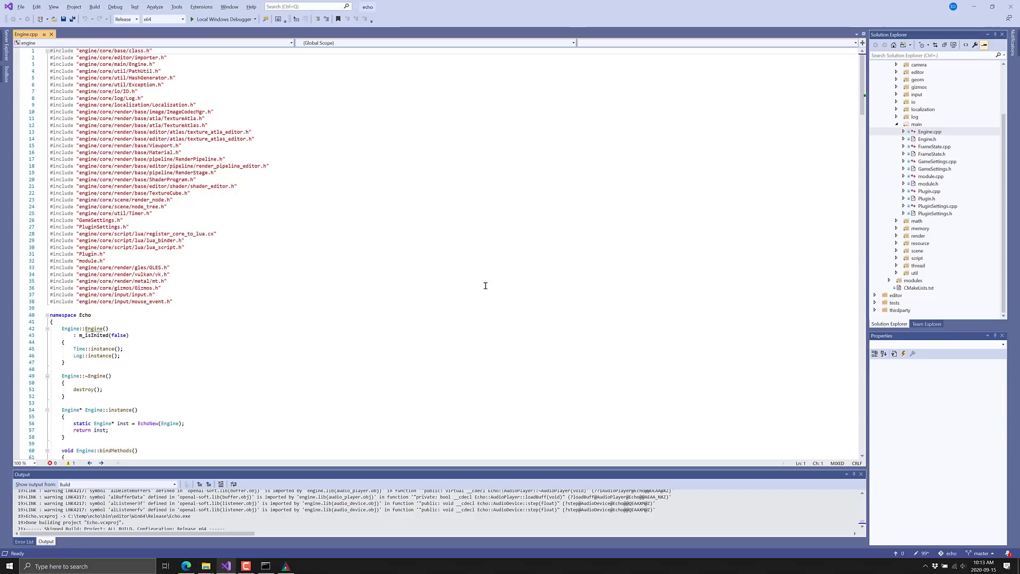
pyautogui.keyDown('ctrl'); pyautogui.scroll(3, 486, 280); pyautogui.keyUp('ctrl')
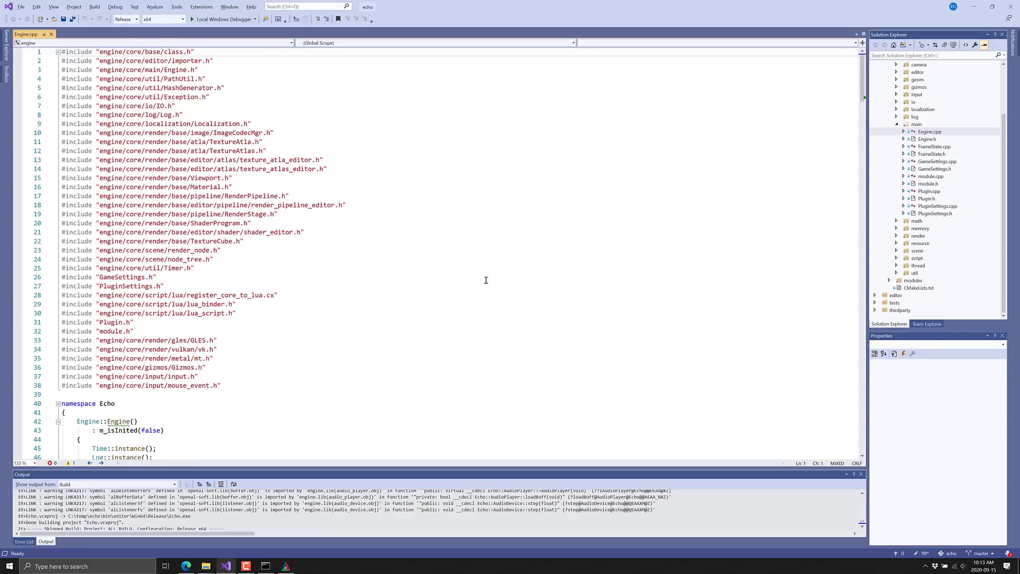
pyautogui.click(897, 125)
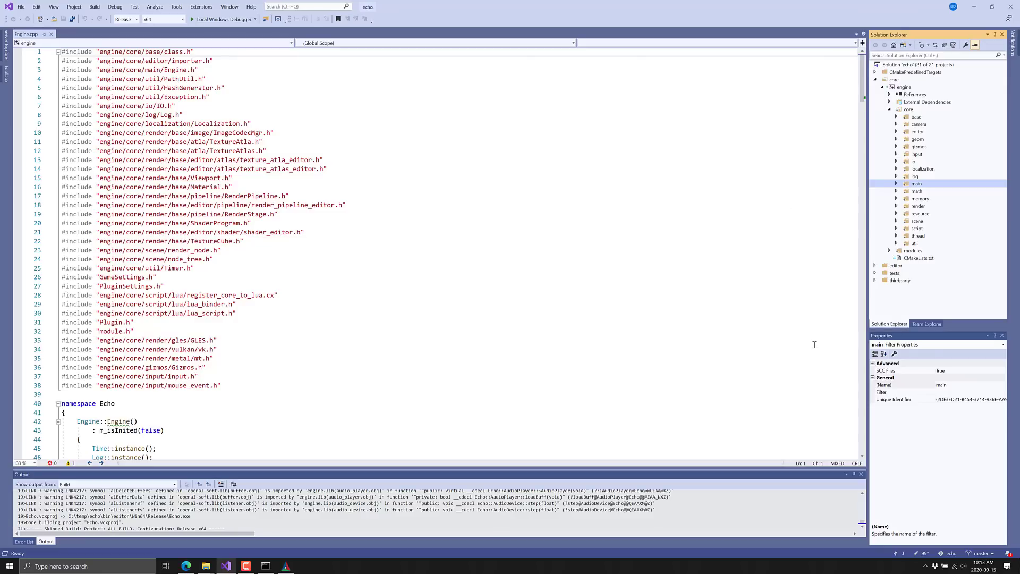
pyautogui.click(889, 110)
pyautogui.click(882, 88)
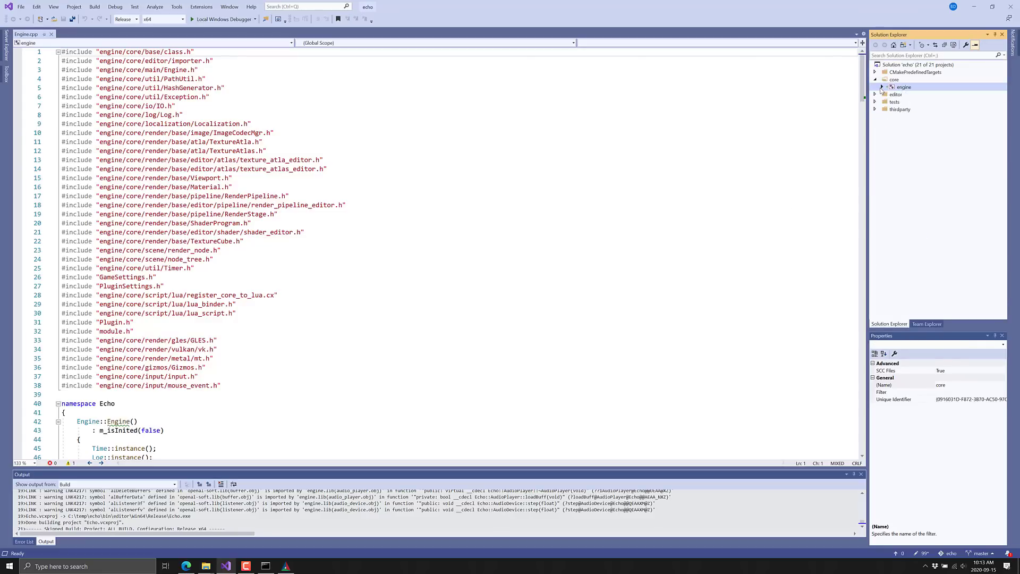
pyautogui.doubleClick(894, 80)
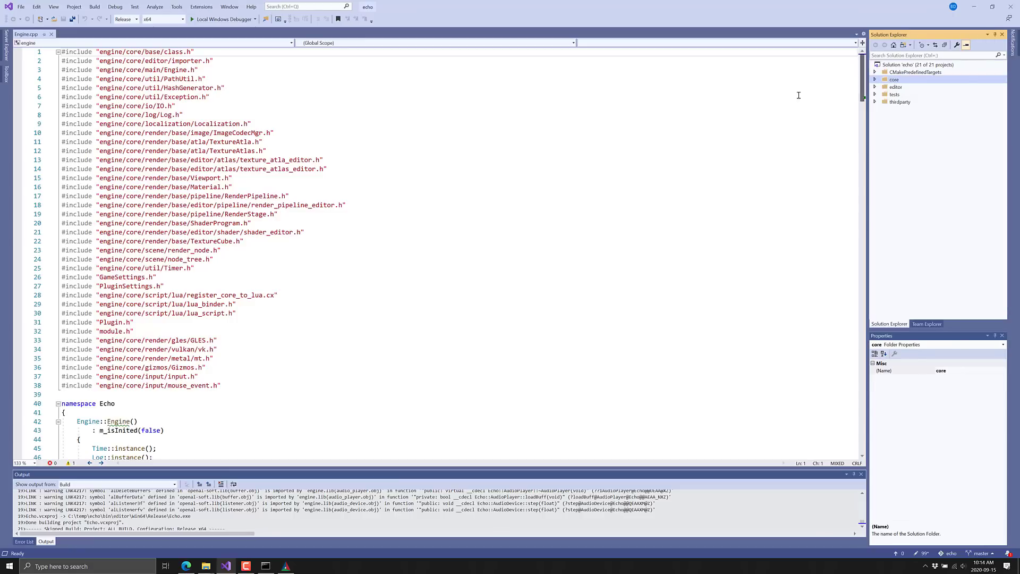
# Scroll through Engine.cpp's initialization, settings and render-loop code to its final line.
pyautogui.click(528, 213)
pyautogui.scroll(-3, 529, 213)
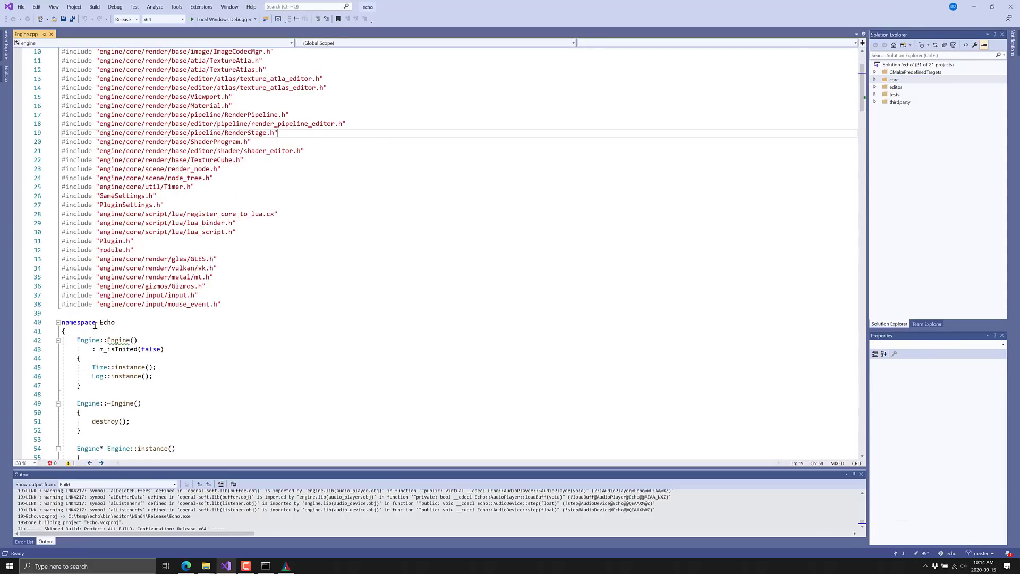
pyautogui.scroll(-4, 118, 297)
pyautogui.scroll(-20, 163, 307)
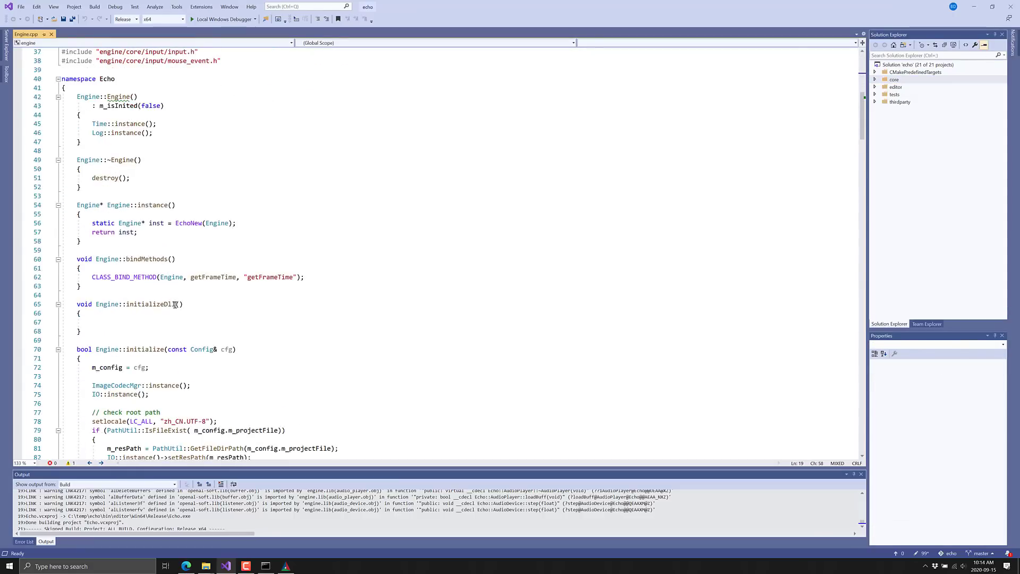
pyautogui.keyDown('ctrl'); pyautogui.scroll(6, 360, 271); pyautogui.keyUp('ctrl')
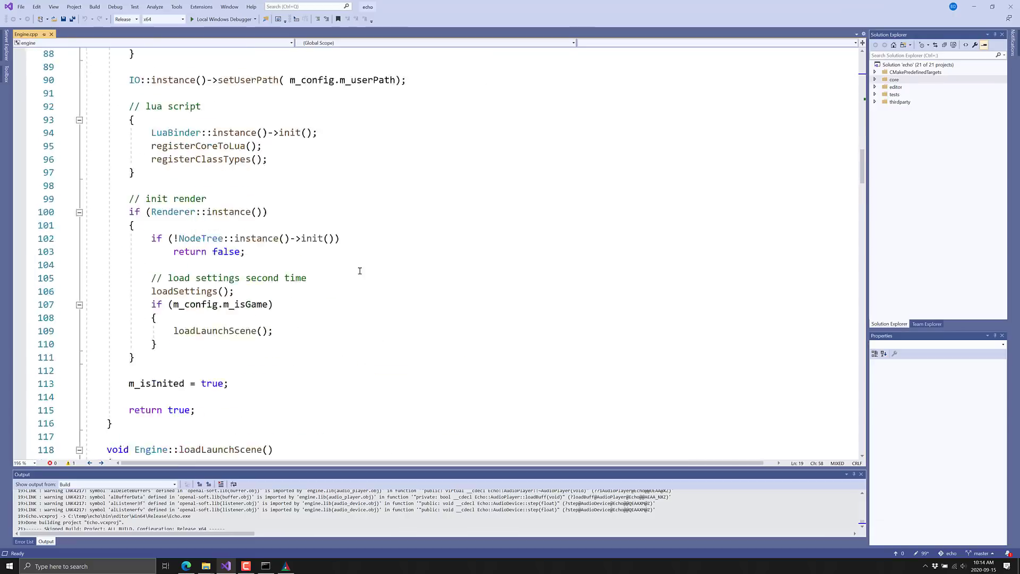
pyautogui.scroll(-20, 530, 259)
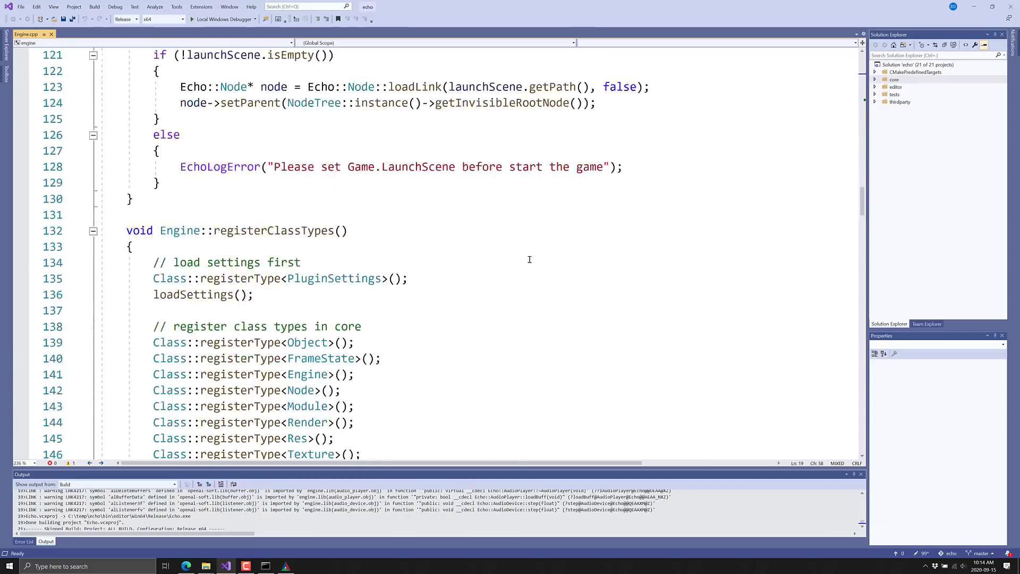
pyautogui.scroll(1, 529, 259)
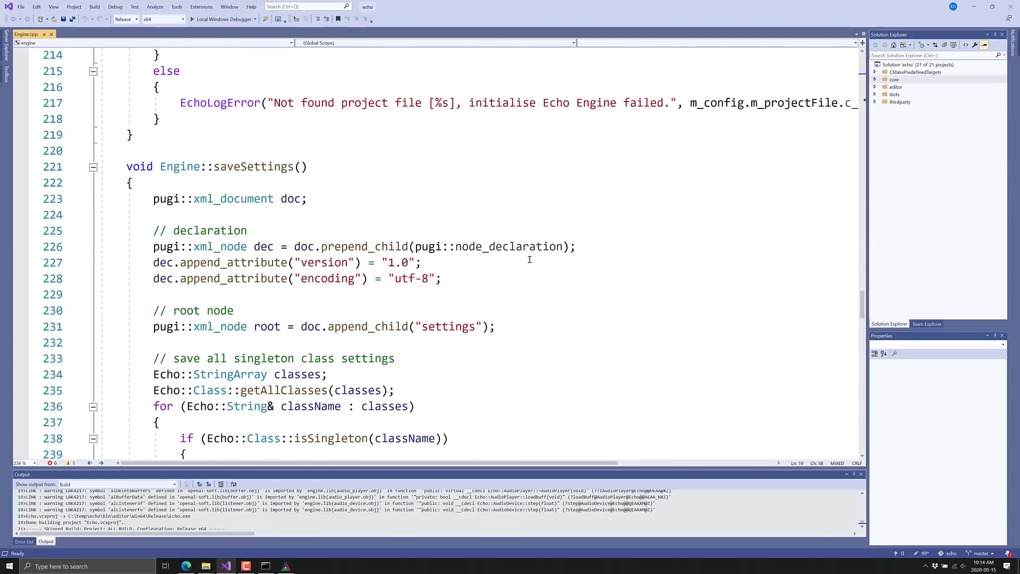
pyautogui.scroll(-15, 530, 254)
pyautogui.scroll(-20, 531, 249)
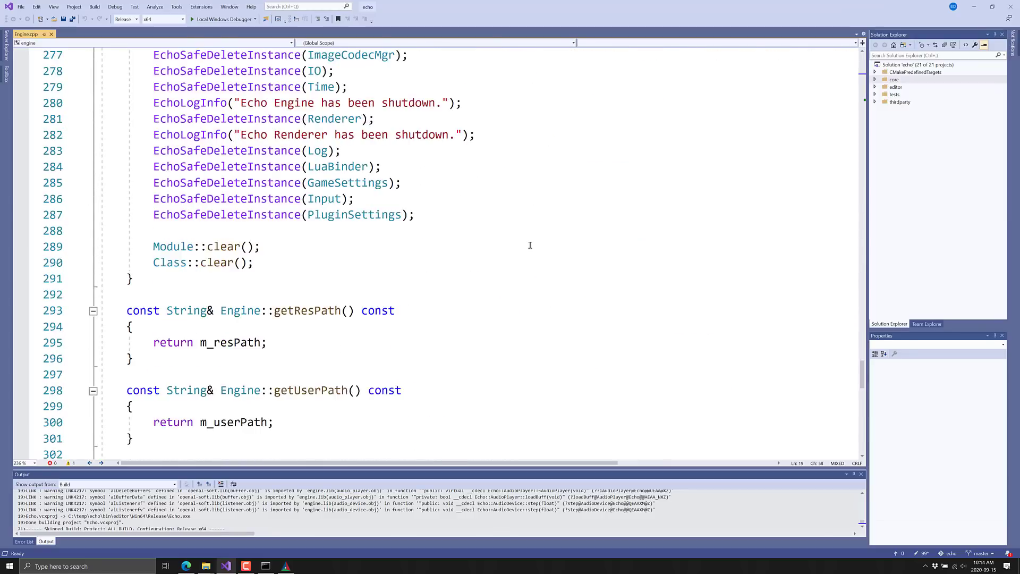
pyautogui.scroll(3, 536, 224)
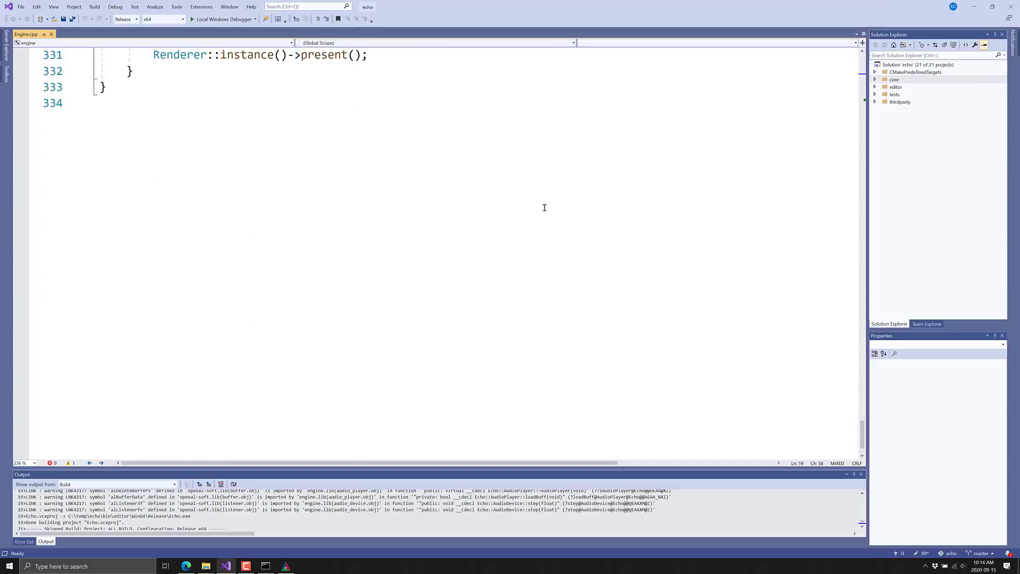
# Expand editor > Echo > Editor in Solution Explorer and open Studio.cpp.
pyautogui.click(875, 87)
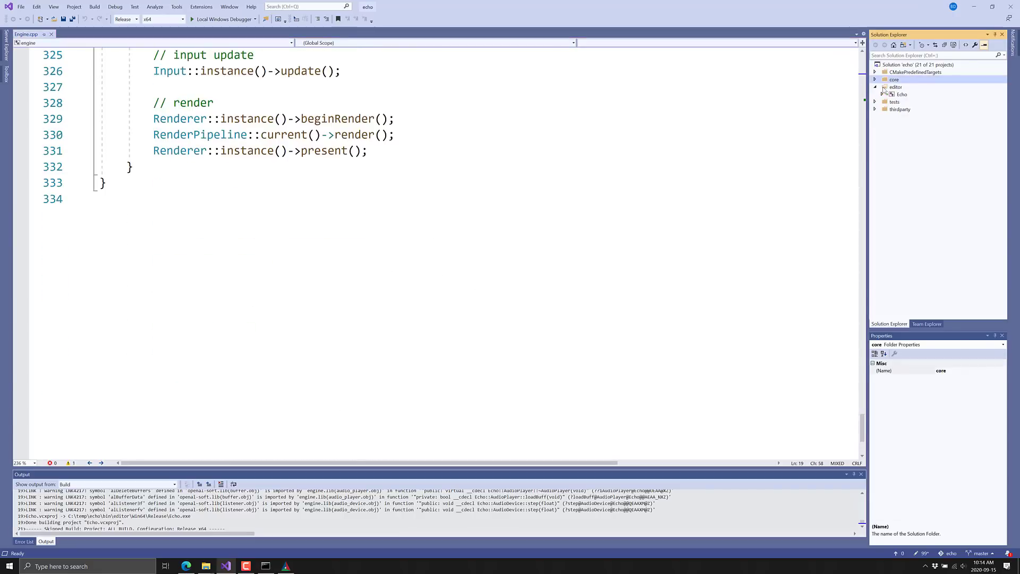
pyautogui.click(884, 94)
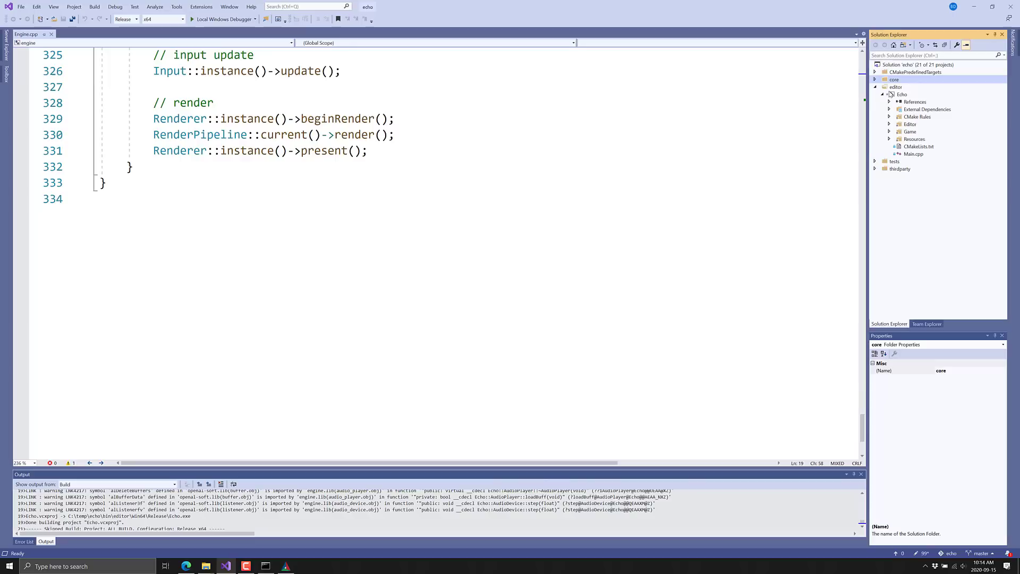
pyautogui.click(890, 124)
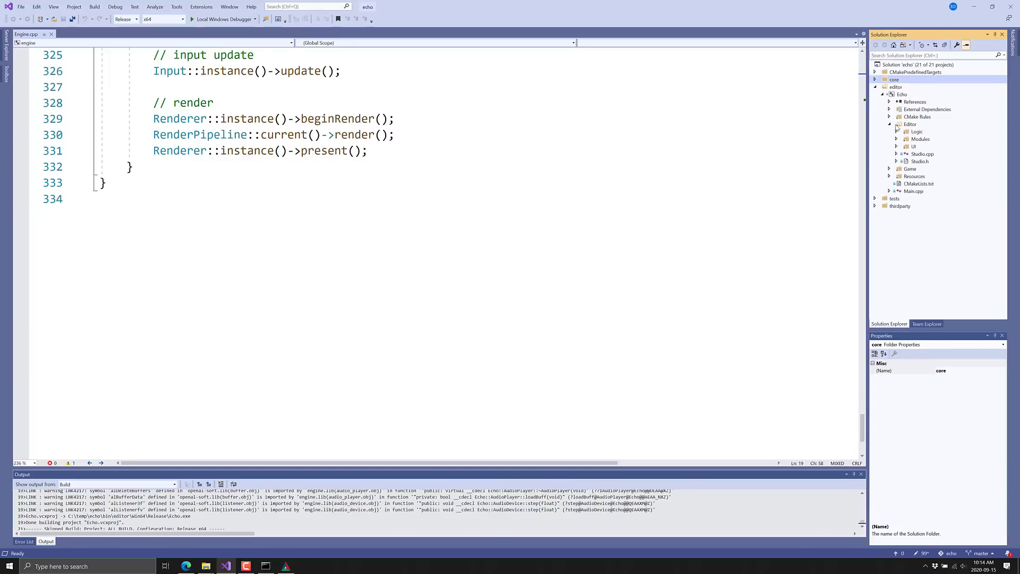
pyautogui.doubleClick(919, 155)
# Scroll through Studio.cpp to AStudio::getRenderWindow creating the render window.
pyautogui.click(346, 290)
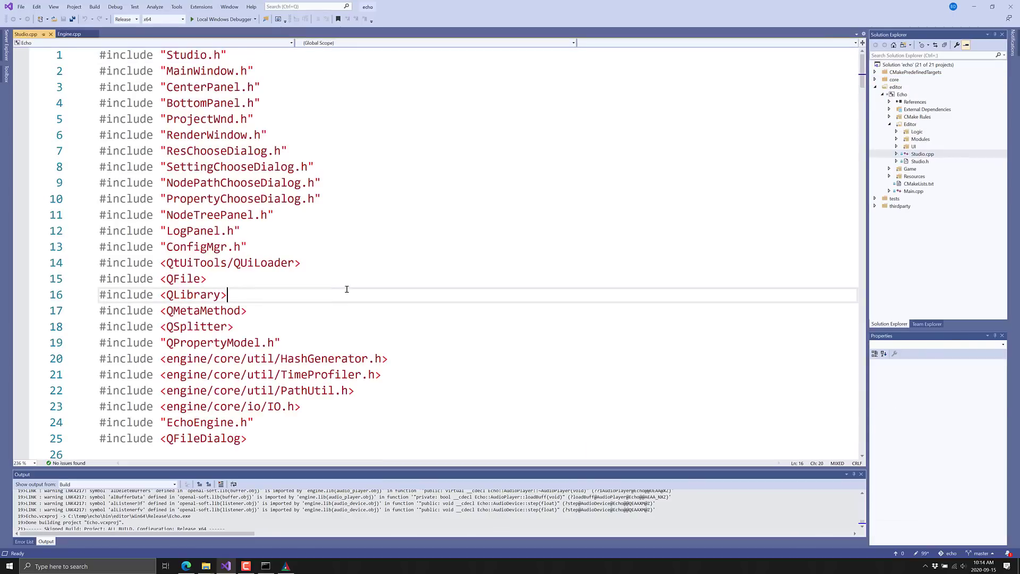
pyautogui.scroll(-6, 347, 289)
pyautogui.scroll(-20, 347, 289)
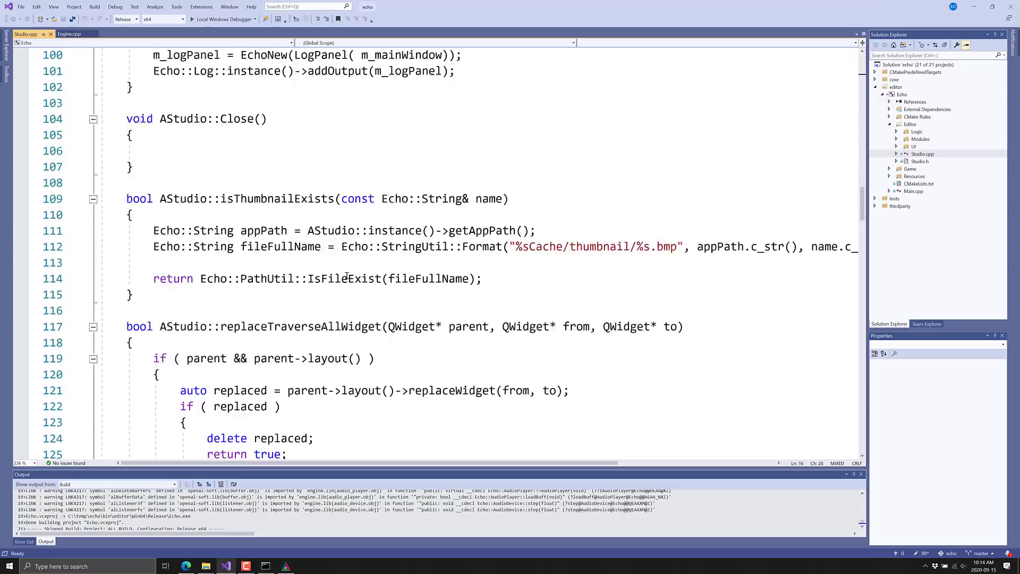
pyautogui.scroll(-7, 347, 272)
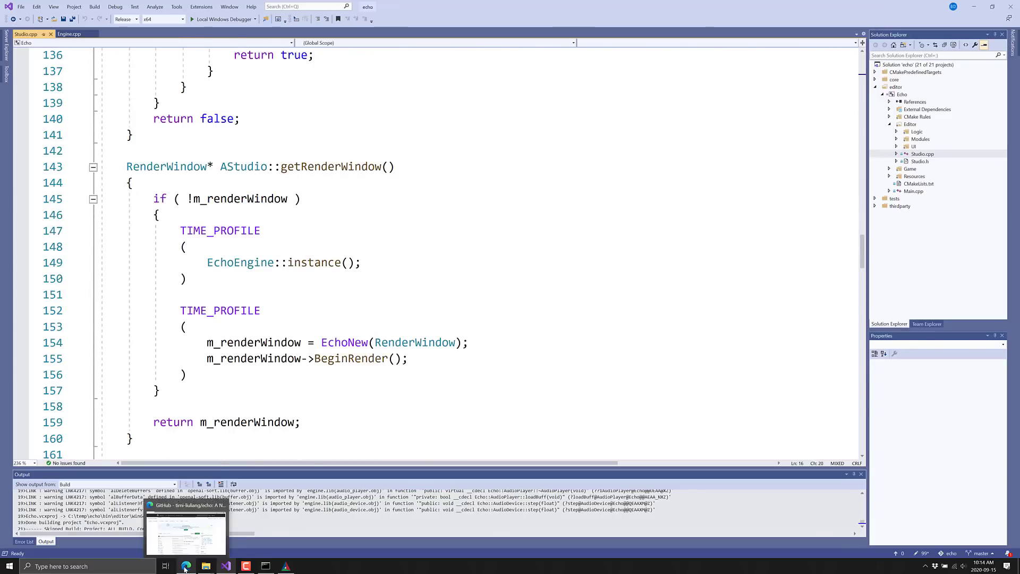
# Bring the echo GitHub page forward and scan its file list, highlighting the LICENSE date.
pyautogui.click(213, 514)
pyautogui.scroll(-9, 404, 302)
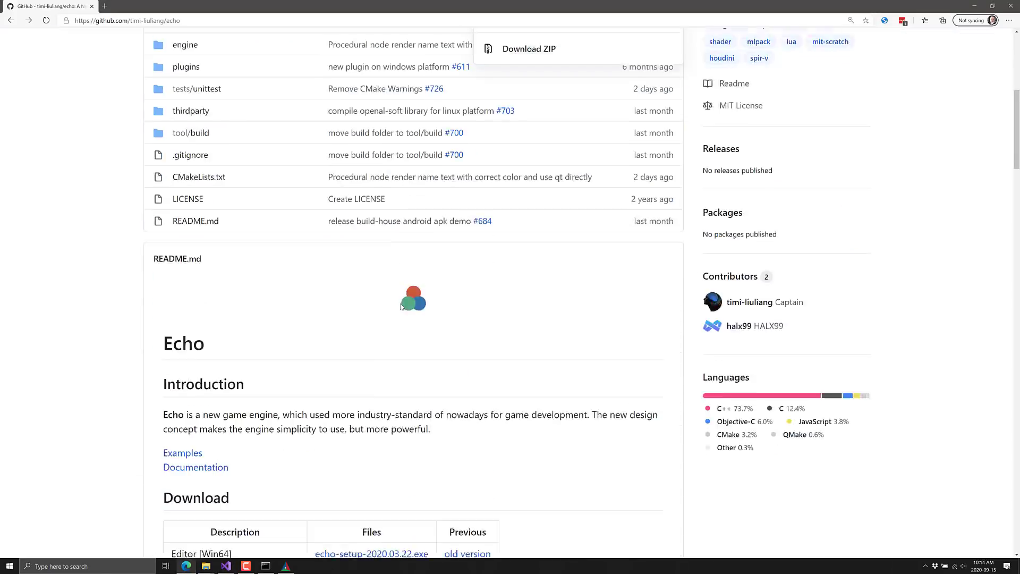
pyautogui.scroll(-4, 310, 282)
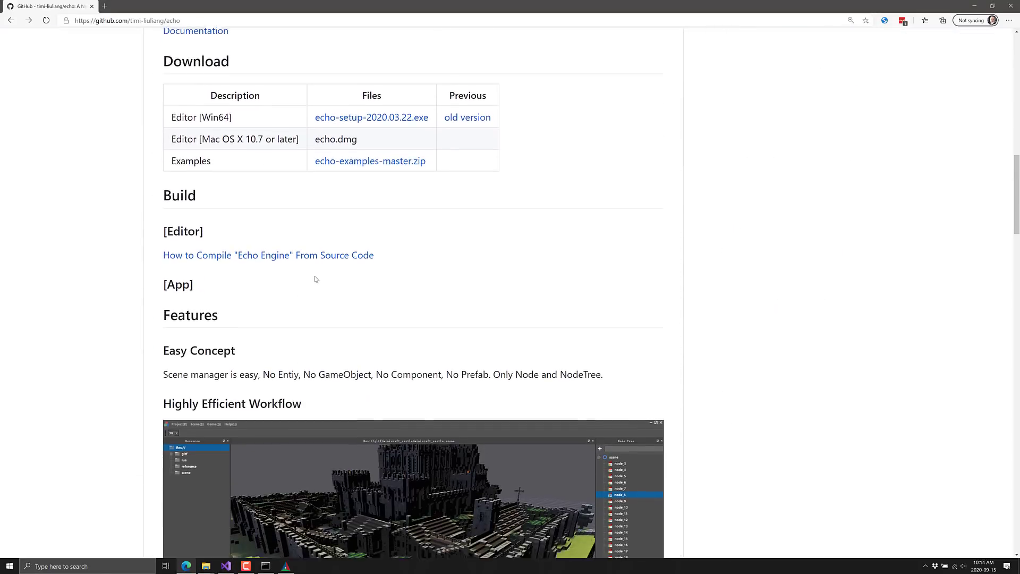
pyautogui.scroll(15, 393, 271)
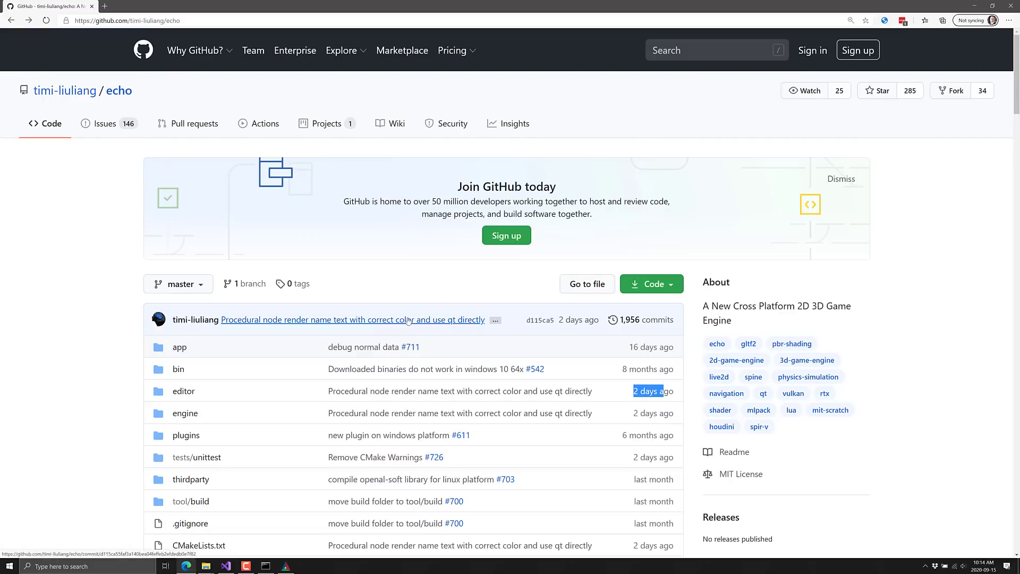
pyautogui.scroll(-5, 403, 257)
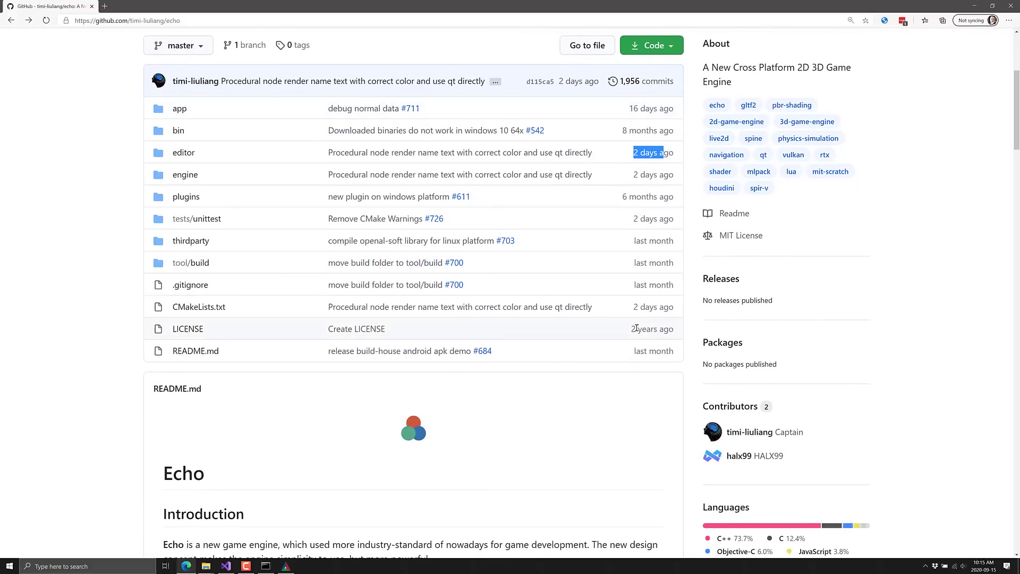
pyautogui.moveTo(631, 329); pyautogui.dragTo(669, 329)
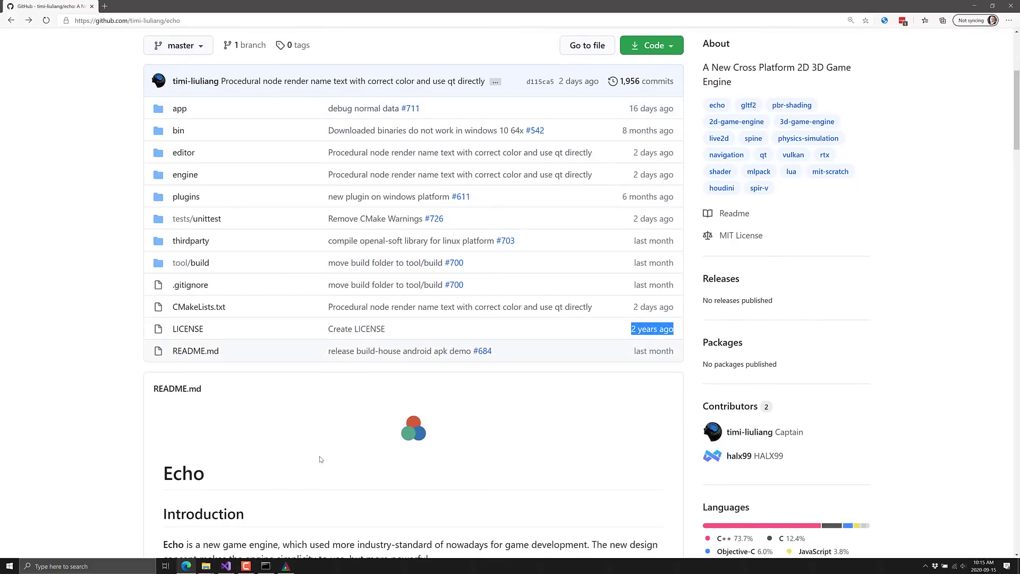
# Scroll down the README to the Features list of multi-platform, gLtf2.0/Vulkan/Metal and 2D/3D support.
pyautogui.scroll(-6, 505, 356)
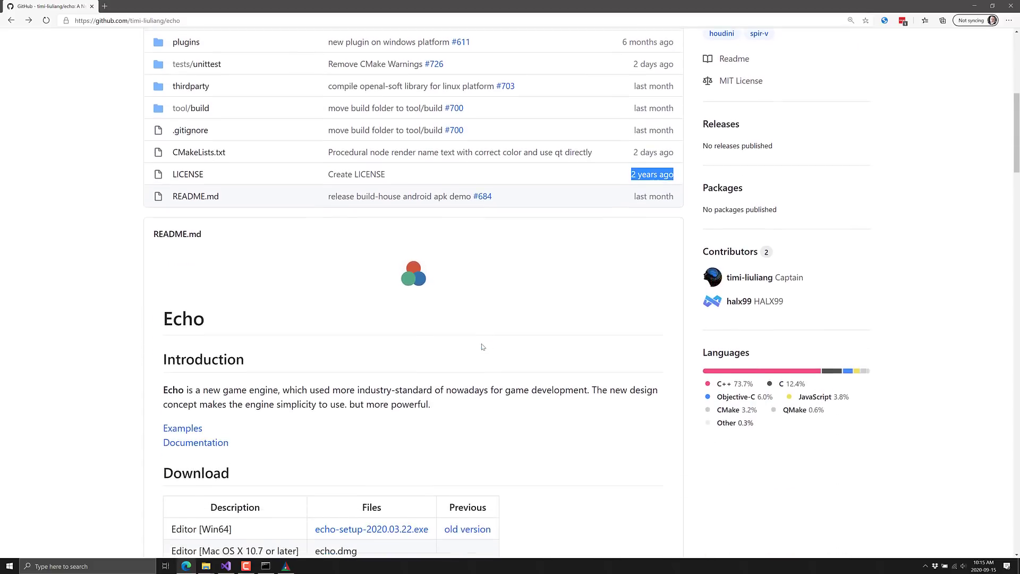
pyautogui.scroll(-9, 474, 345)
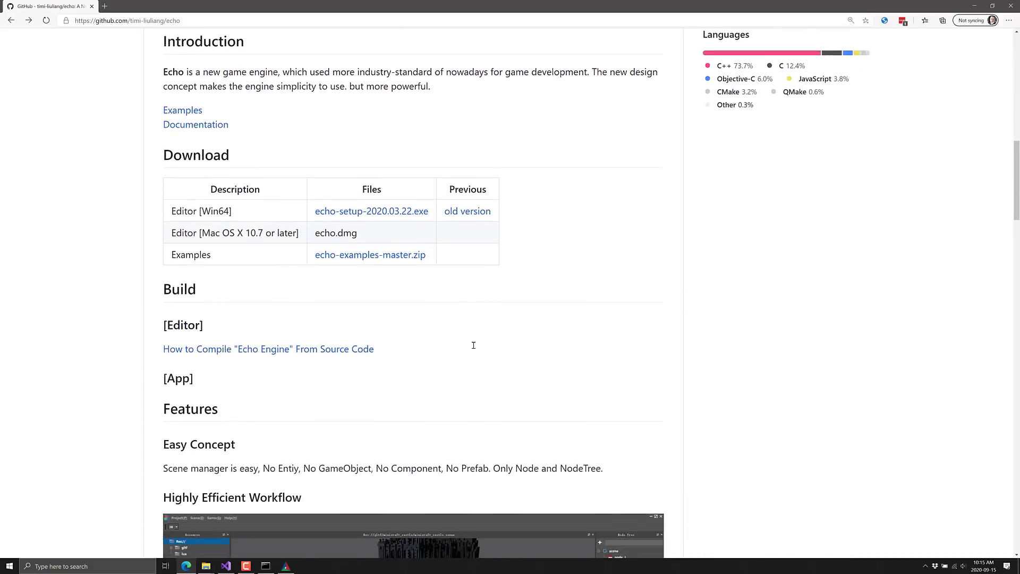
pyautogui.scroll(-3, 471, 342)
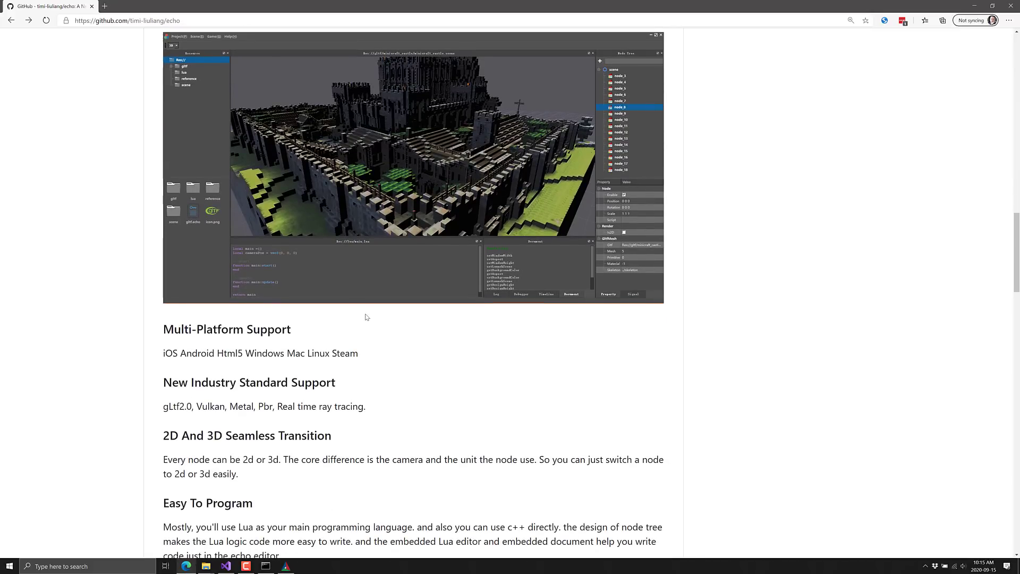
pyautogui.scroll(-3, 365, 317)
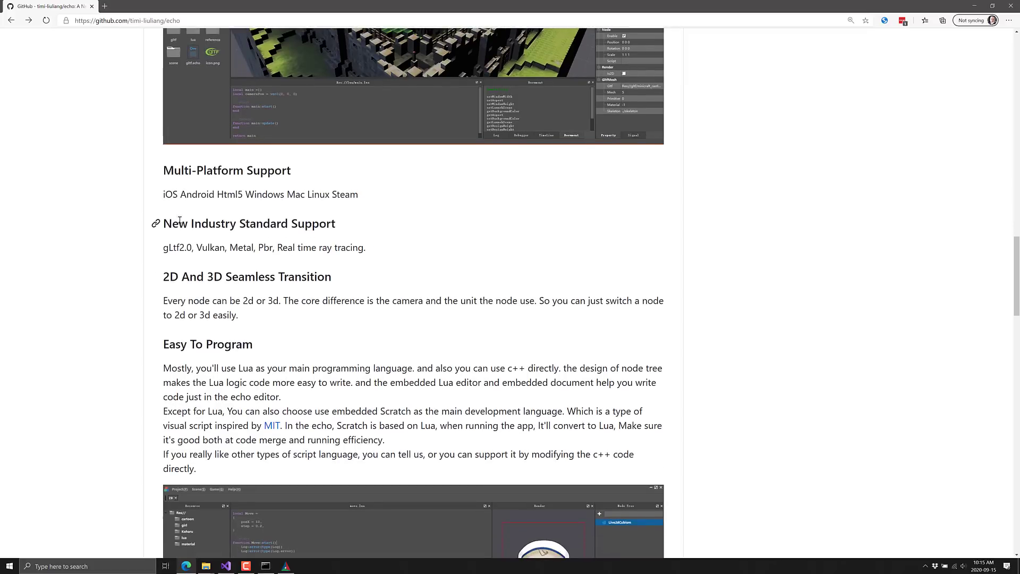
pyautogui.moveTo(173, 195); pyautogui.dragTo(395, 191)
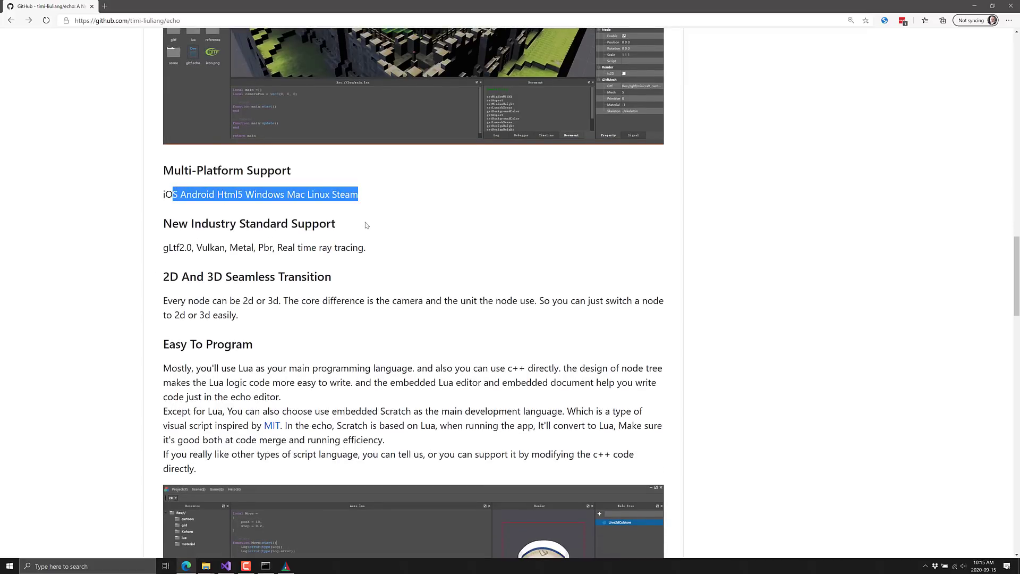
pyautogui.doubleClick(317, 192)
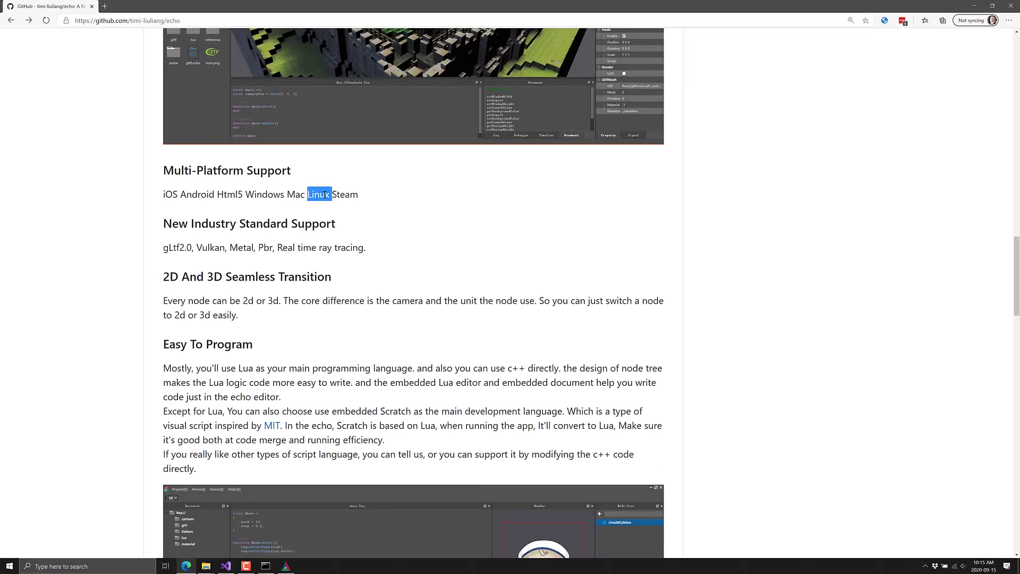
pyautogui.click(357, 239)
pyautogui.moveTo(351, 250); pyautogui.dragTo(145, 250)
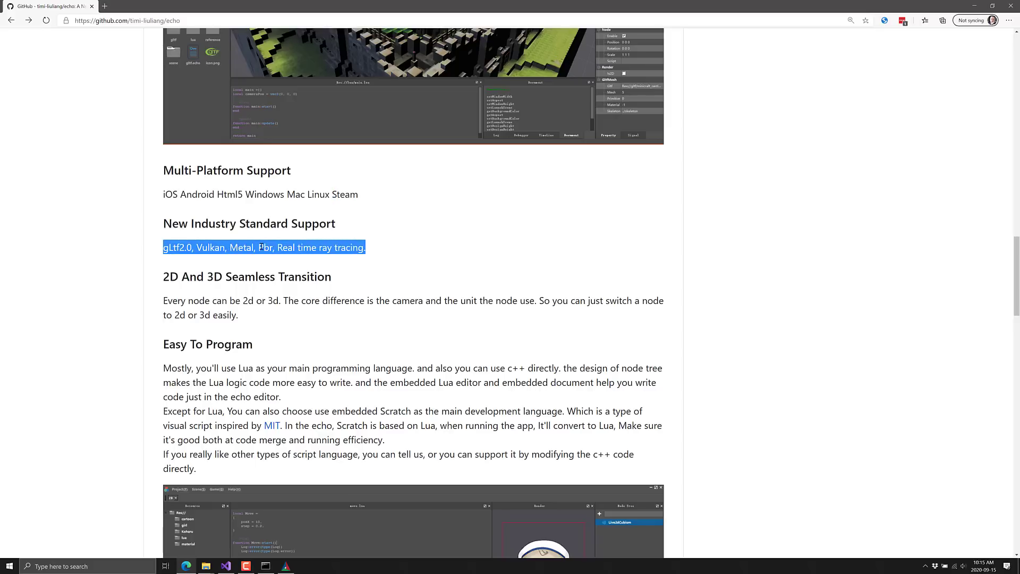
pyautogui.click(417, 246)
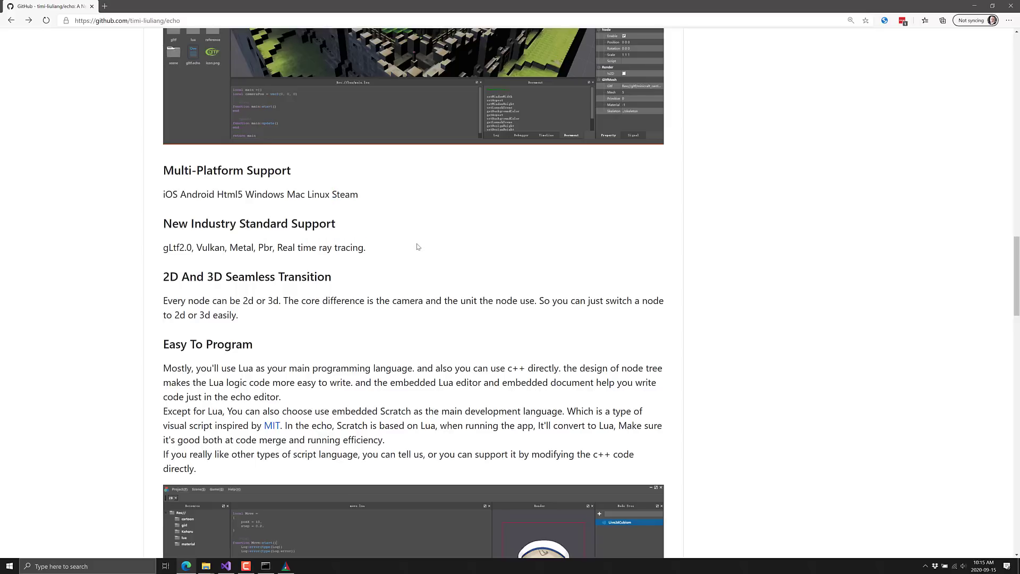
pyautogui.scroll(-1, 418, 246)
pyautogui.scroll(-9, 417, 247)
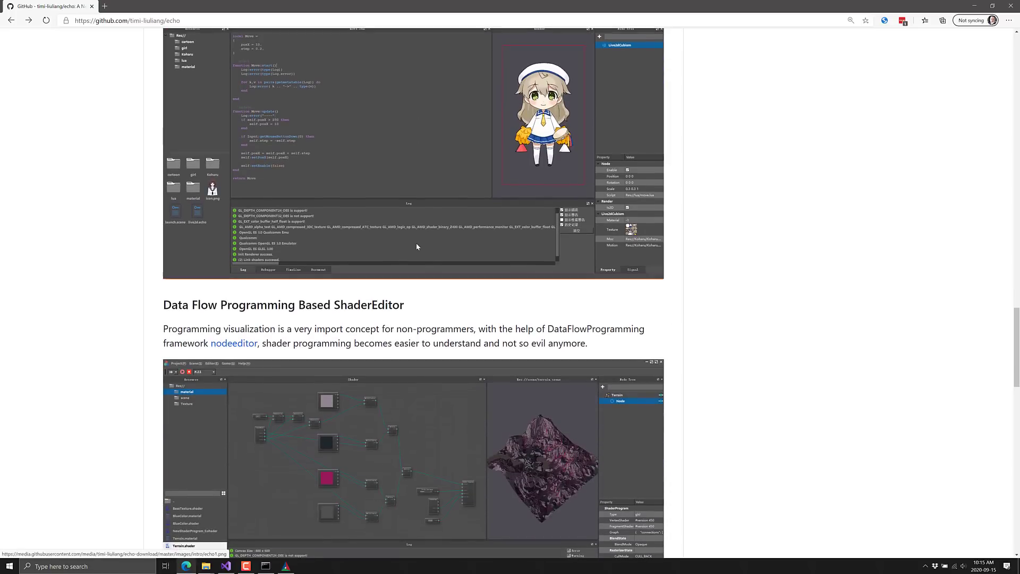
pyautogui.scroll(-1, 417, 247)
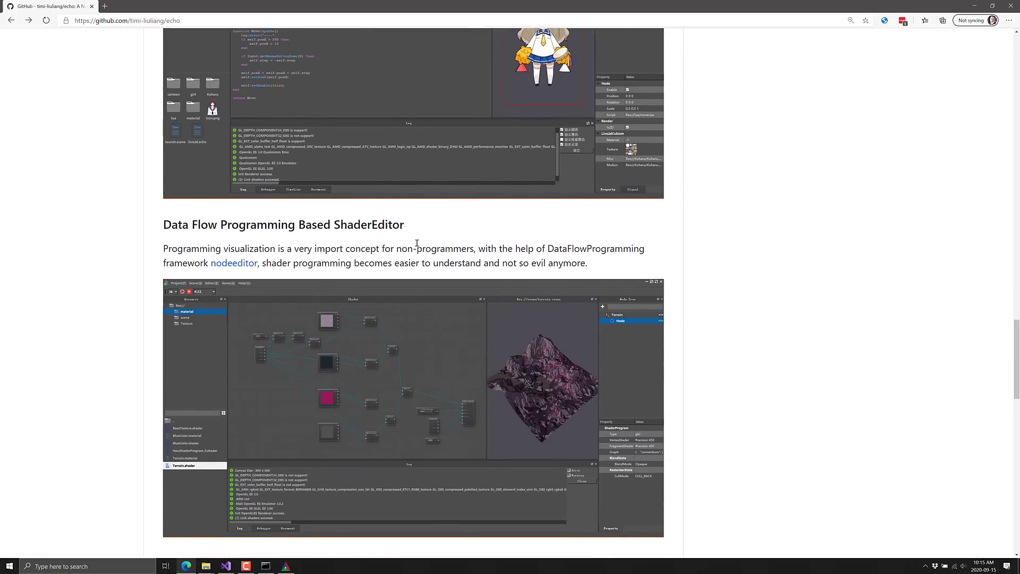
pyautogui.scroll(-2, 417, 246)
pyautogui.scroll(-2, 417, 243)
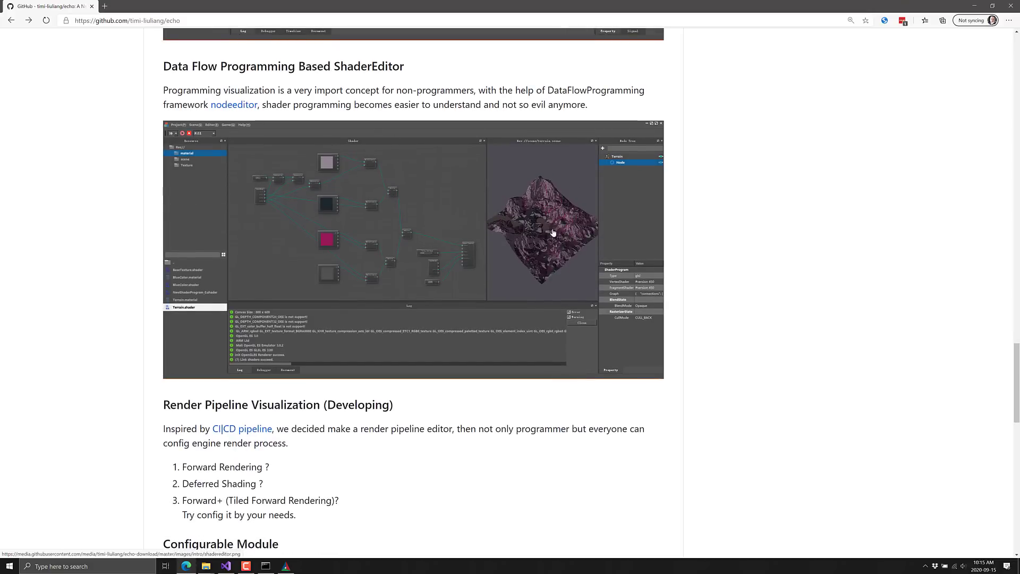
pyautogui.scroll(-15, 456, 314)
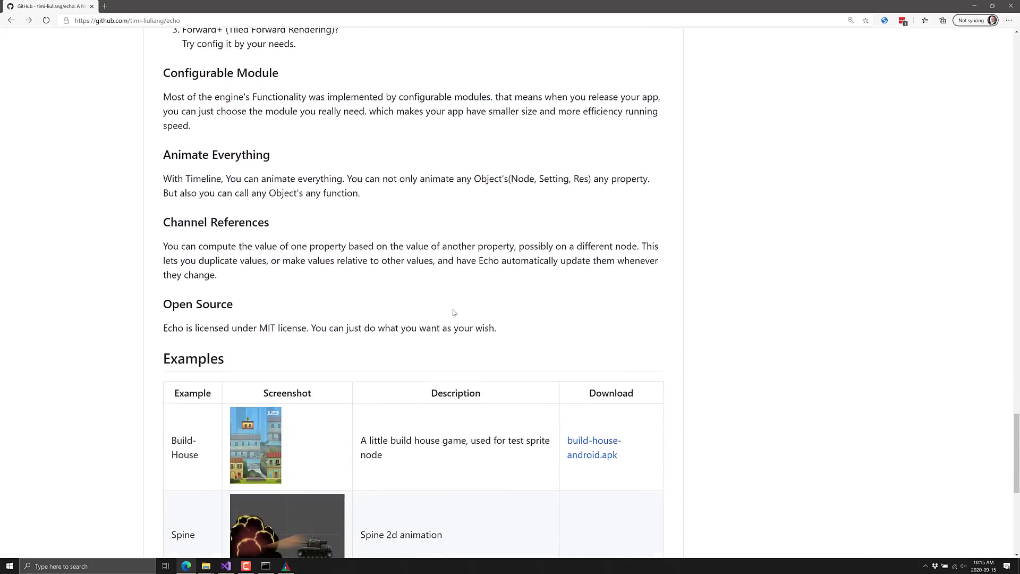
pyautogui.scroll(-4, 454, 312)
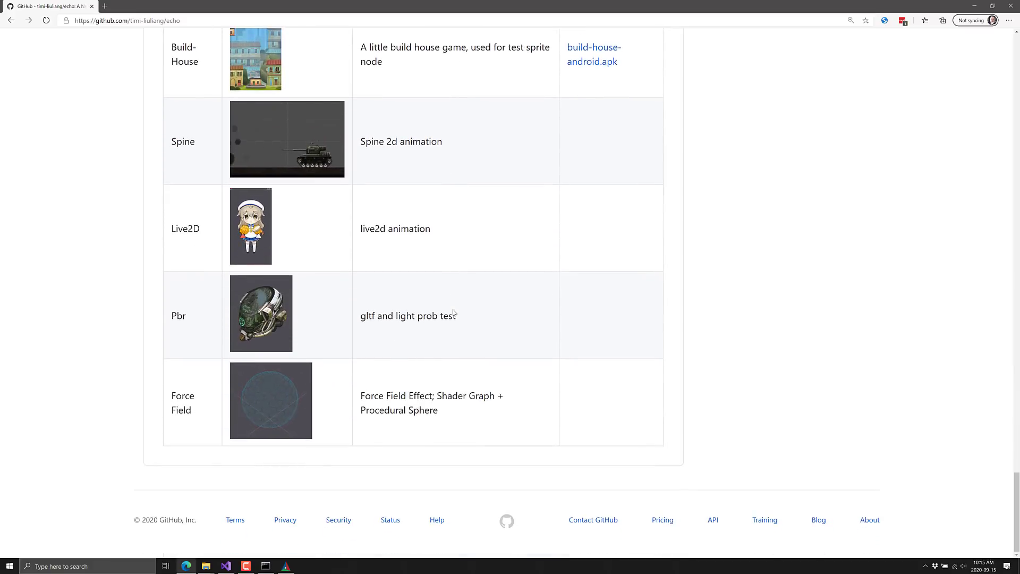
pyautogui.scroll(20, 454, 313)
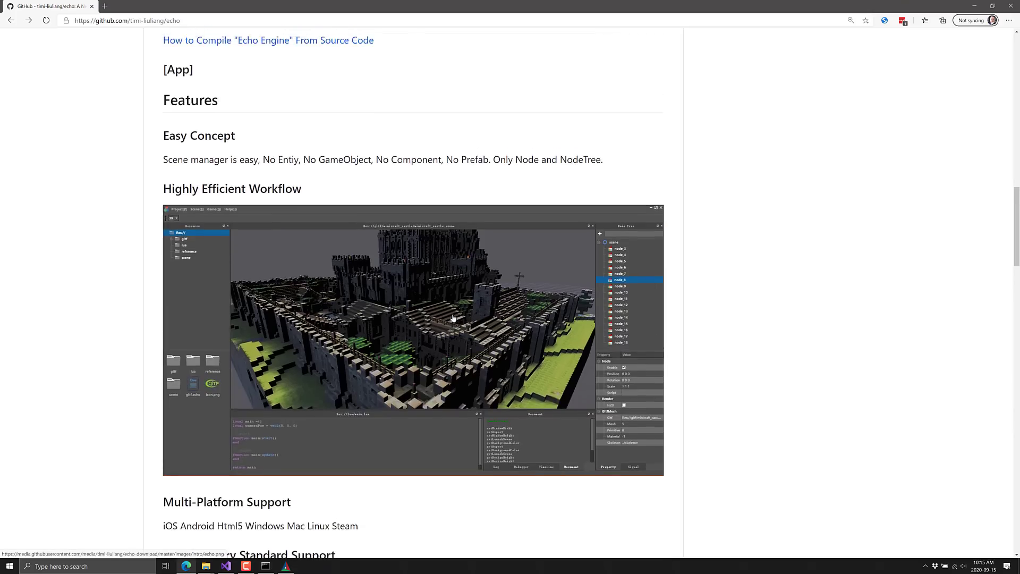
pyautogui.scroll(6, 454, 318)
pyautogui.scroll(-7, 454, 318)
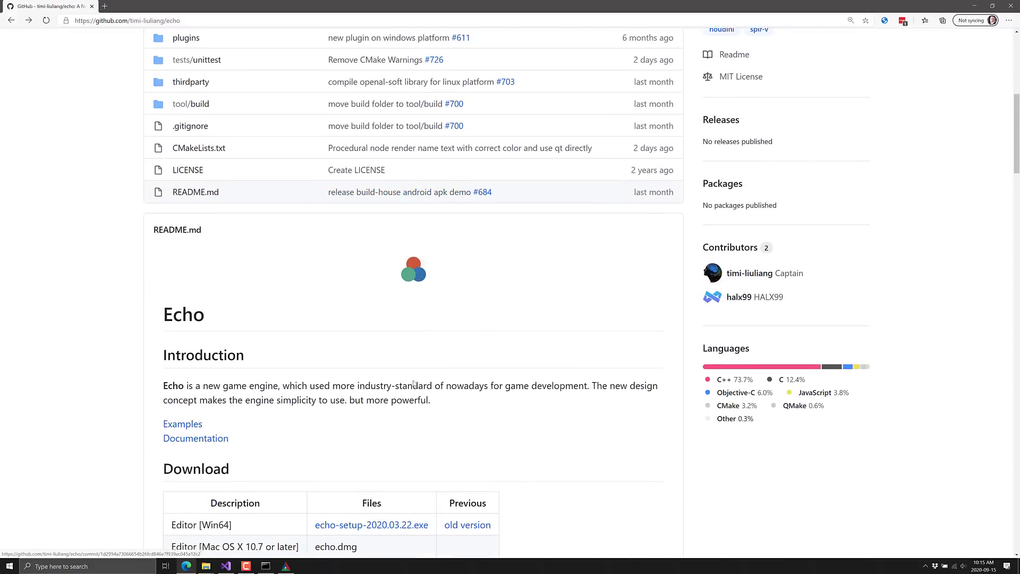